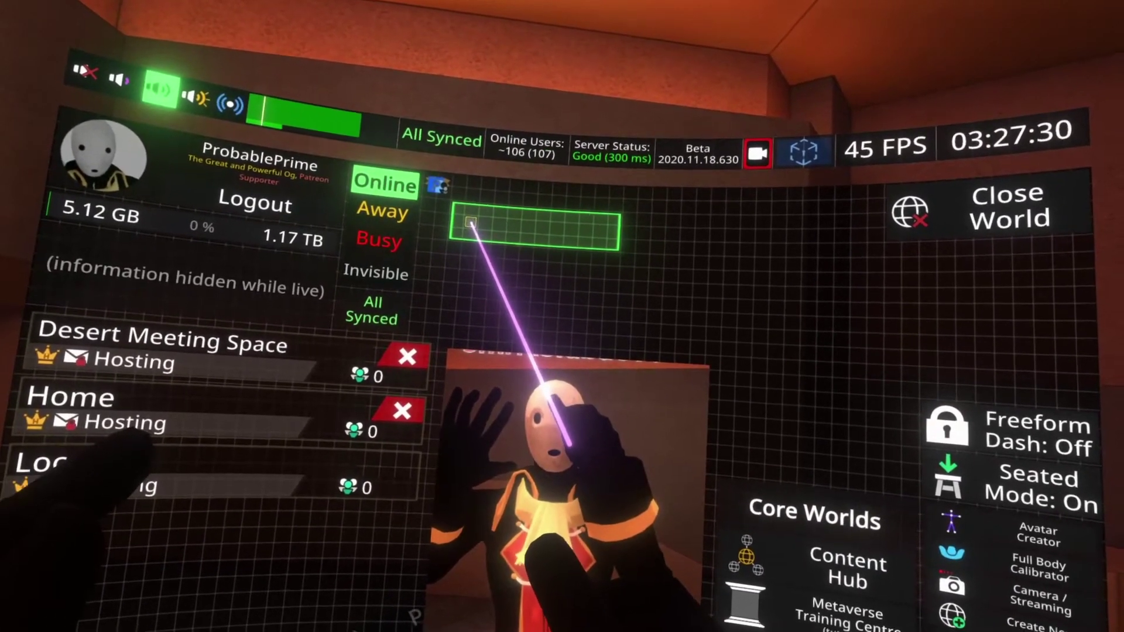
{"action": "left_click_drag", "start_coordinate": [462, 215], "coordinate": [629, 254]}
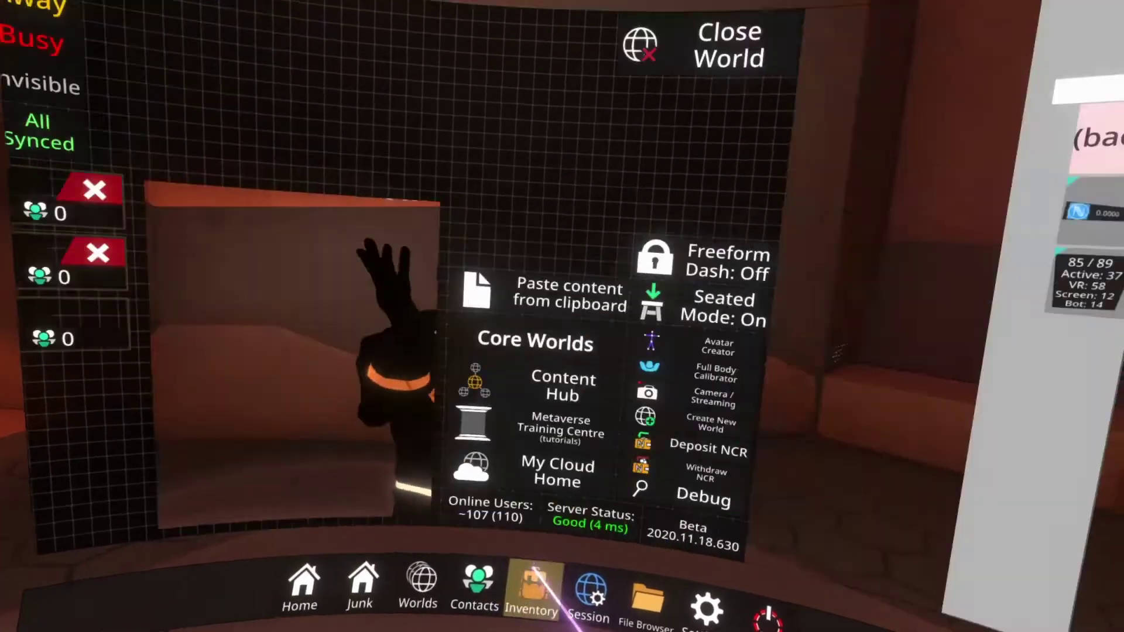
- Pick up the TimeFacetPreset clock item from Inventory > Neos Essentials > Facets
{"action": "left_click", "coordinate": [534, 585]}
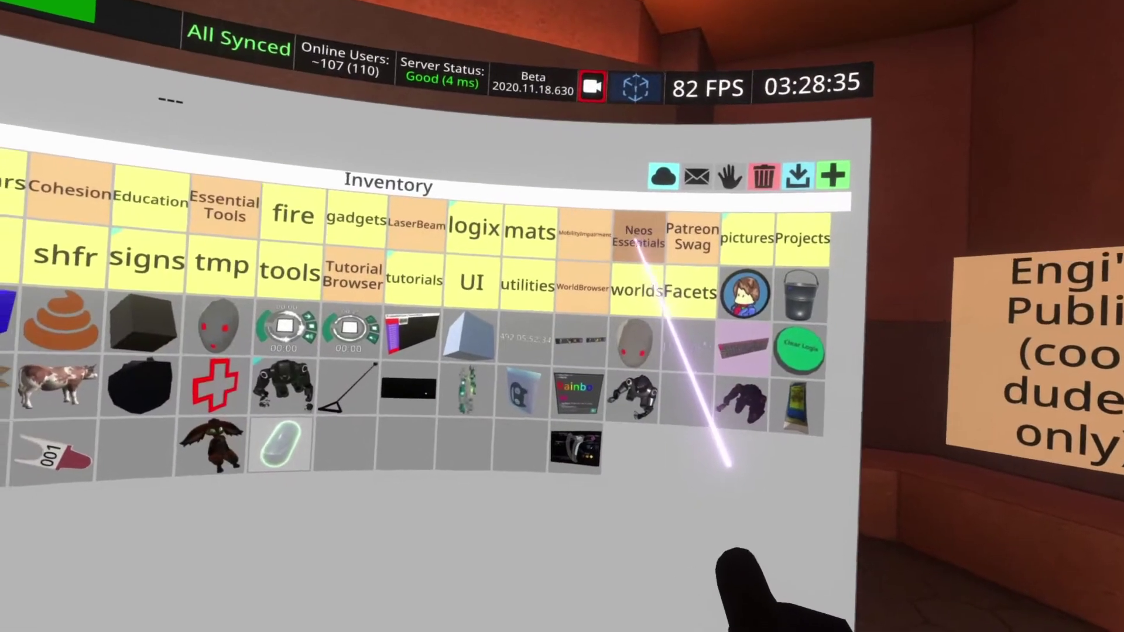
{"action": "left_click", "coordinate": [638, 246]}
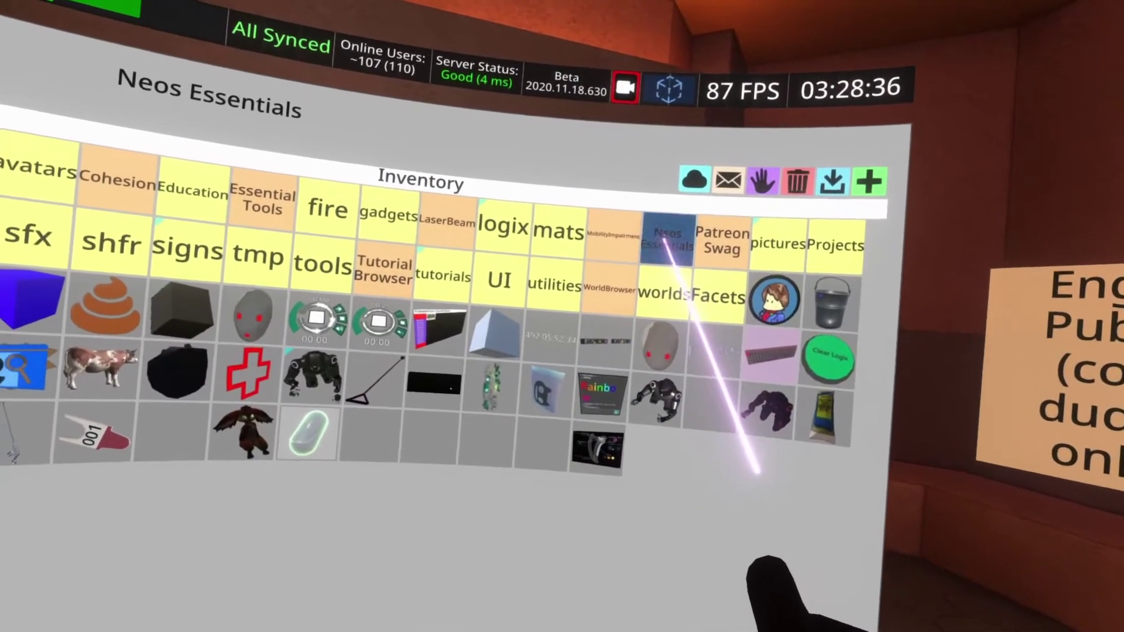
{"action": "left_click", "coordinate": [552, 265]}
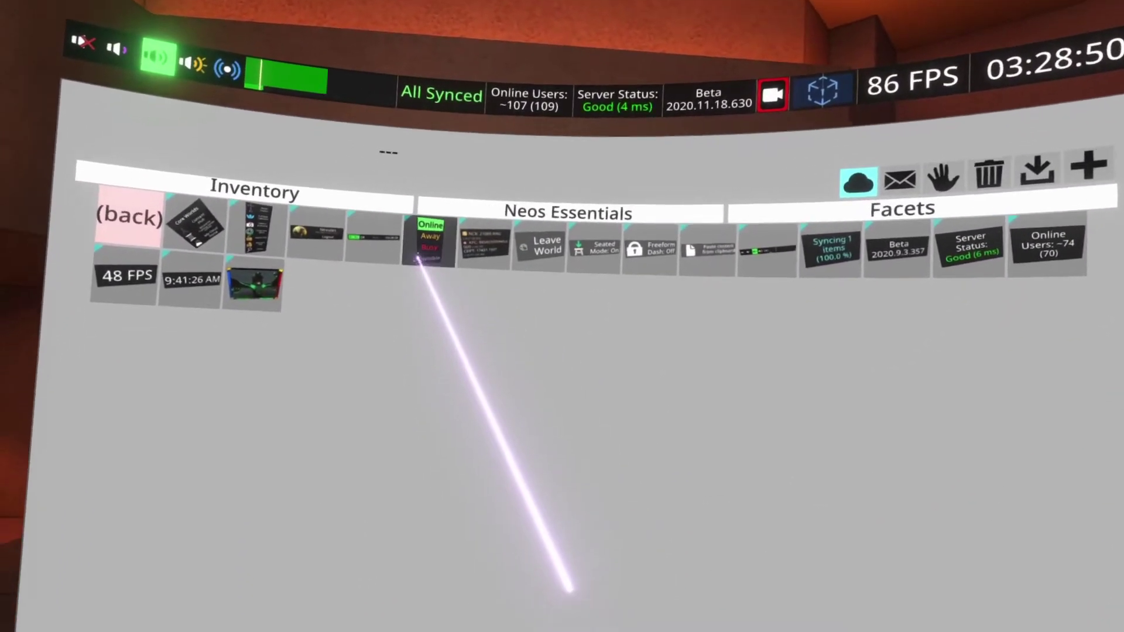
{"action": "left_click", "coordinate": [251, 267]}
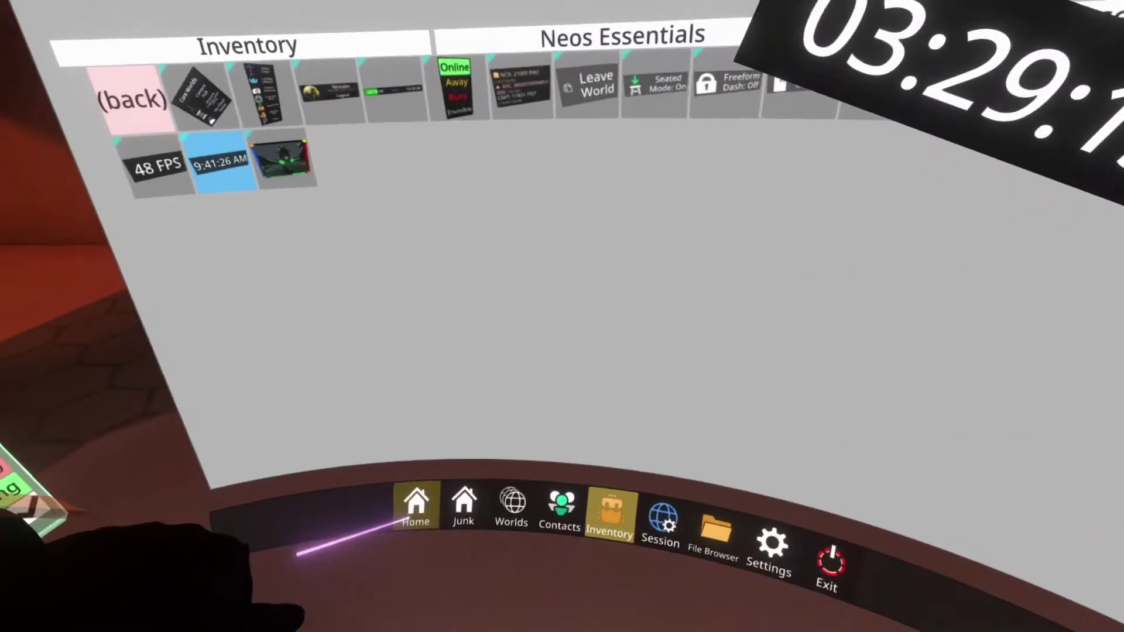
- Place the clock in a rectangle on the Home screen grid, then Destroy it via the radial menu
{"action": "left_click", "coordinate": [295, 619]}
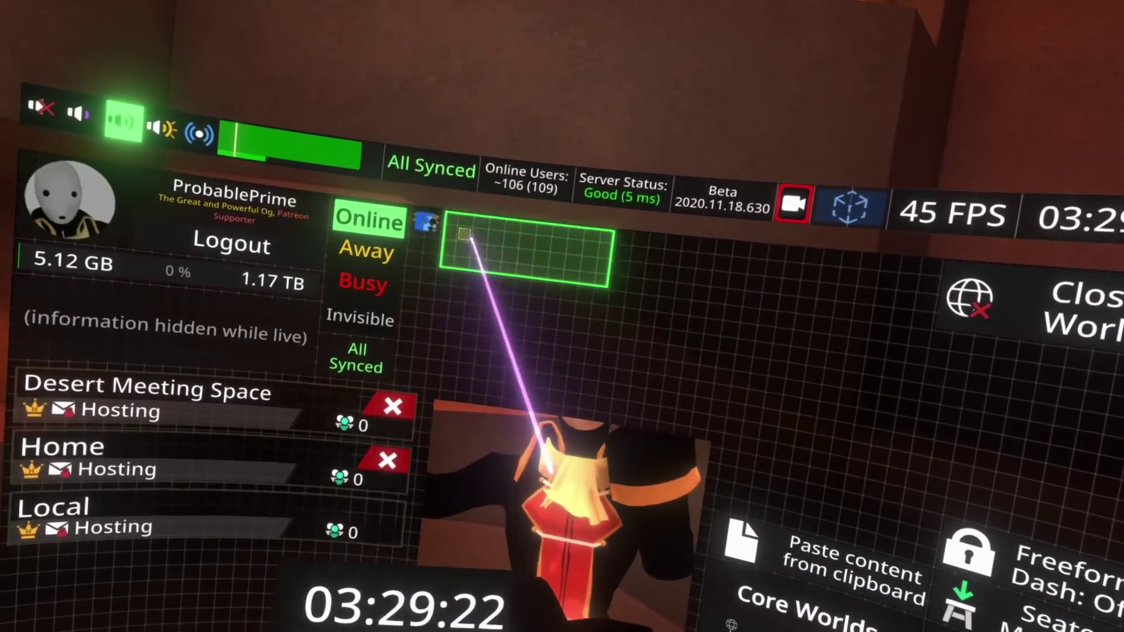
{"action": "left_click_drag", "start_coordinate": [479, 239], "coordinate": [702, 389]}
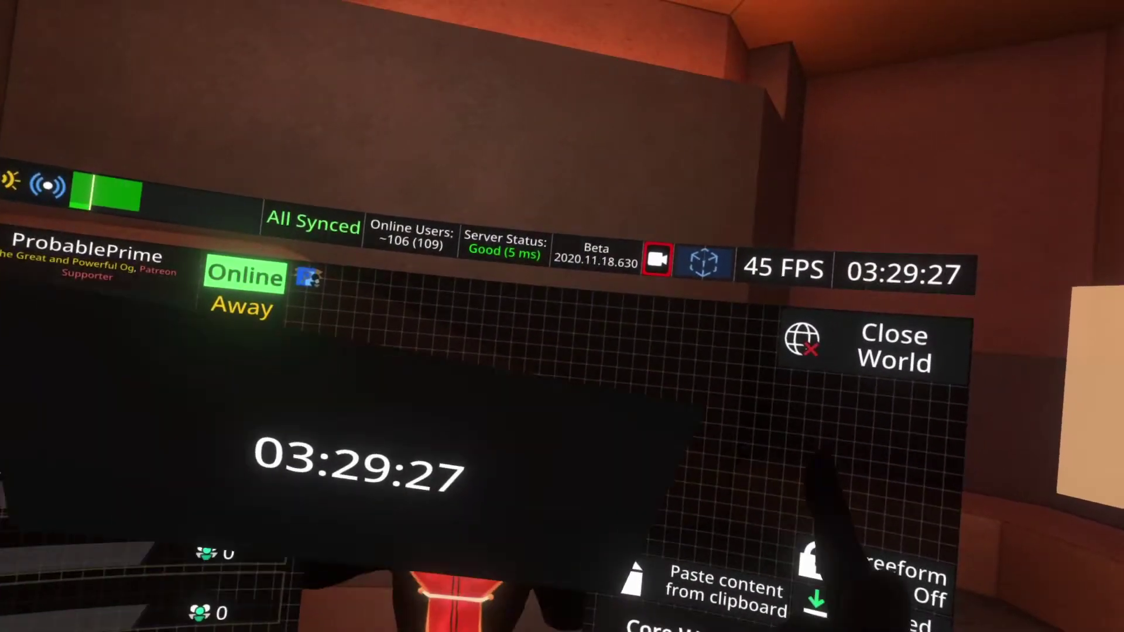
{"action": "right_click", "coordinate": [714, 284]}
{"action": "left_click", "coordinate": [665, 263]}
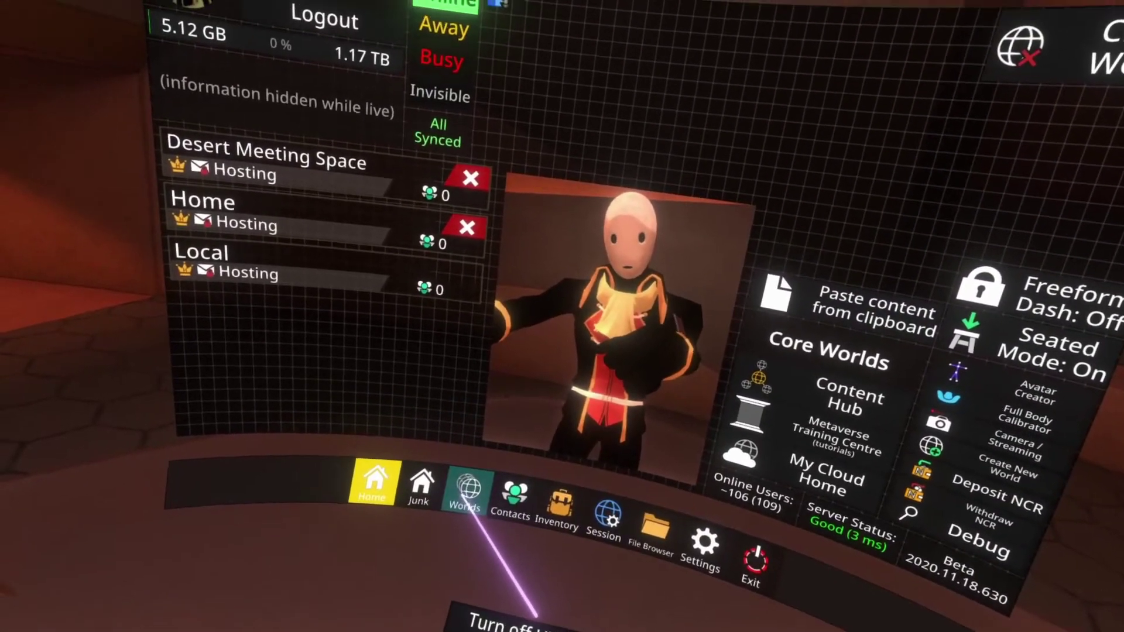
- Visit the Worlds page, then return to the Home screen
{"action": "left_click", "coordinate": [468, 489]}
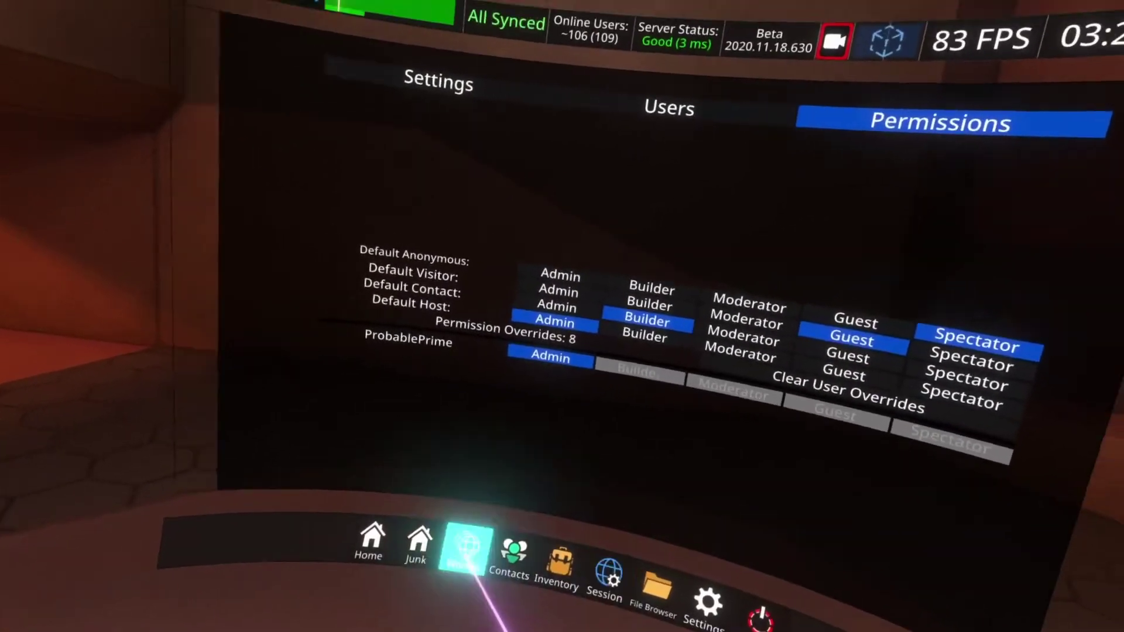
{"action": "left_click", "coordinate": [389, 532]}
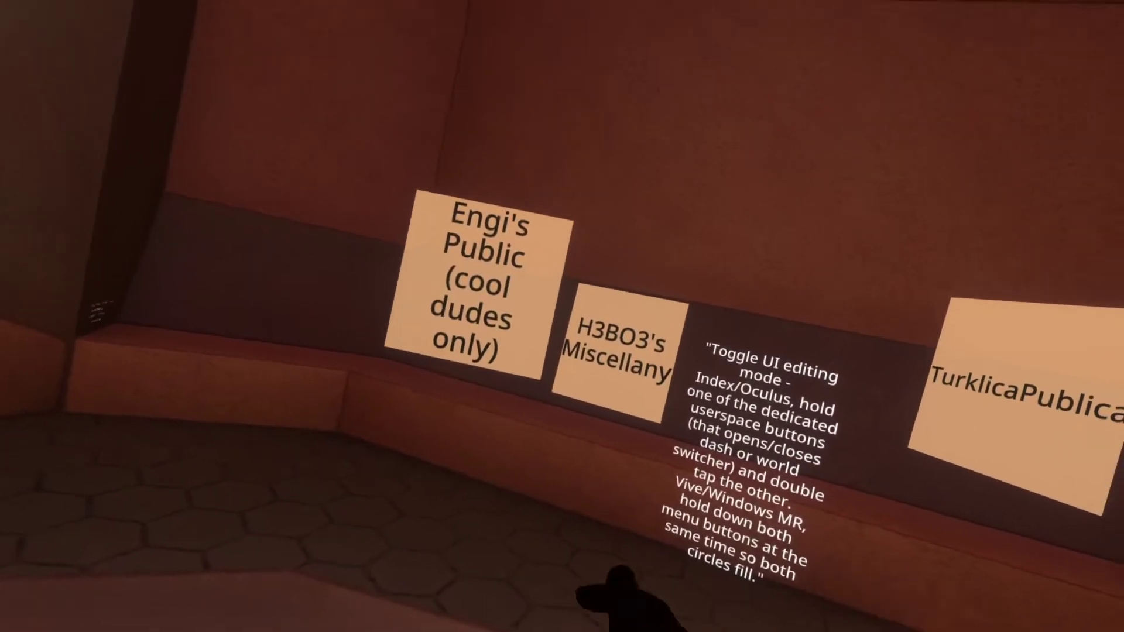
- Grab the DashEditEnableFacet cube from Inventory > Public > H3BO3's Miscellany > H3's Facets
{"action": "key", "text": "Escape"}
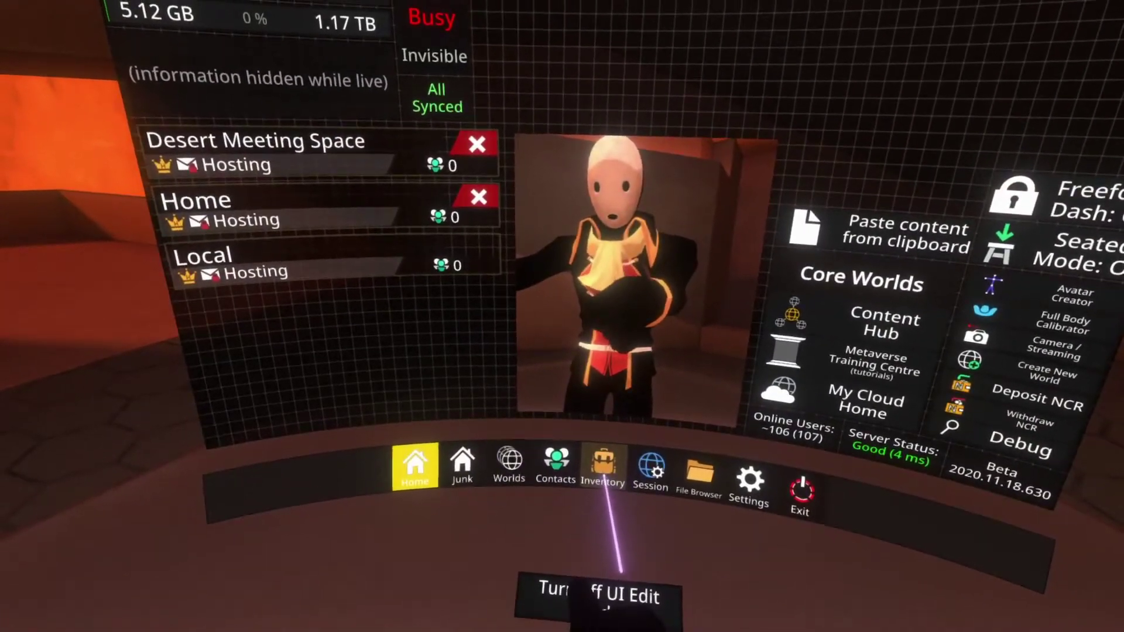
{"action": "left_click", "coordinate": [626, 527]}
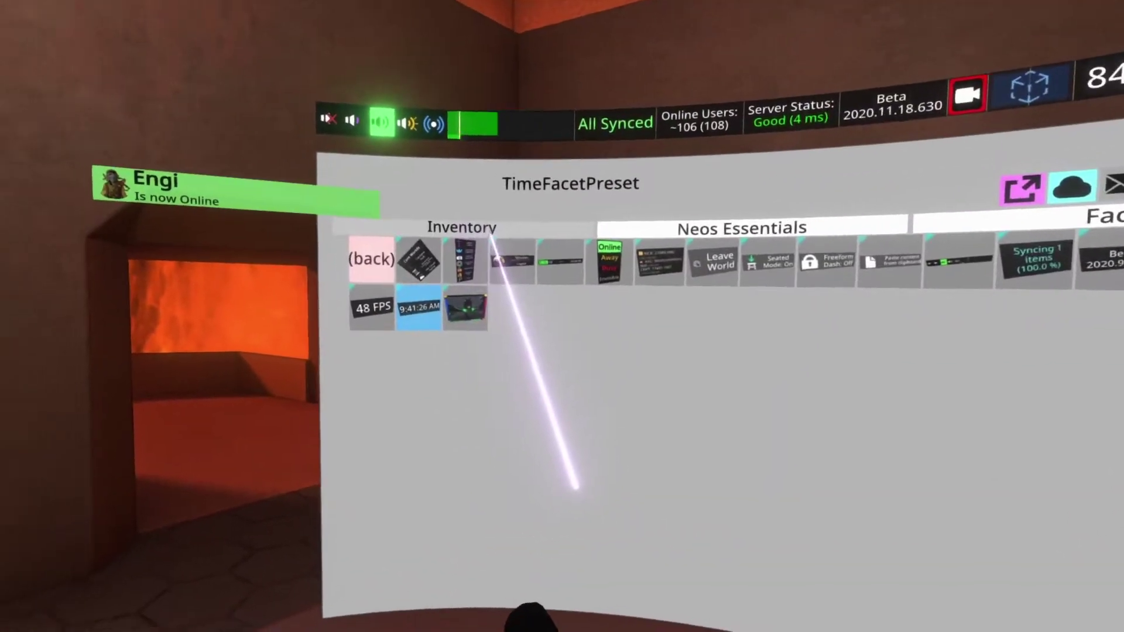
{"action": "left_click", "coordinate": [302, 243]}
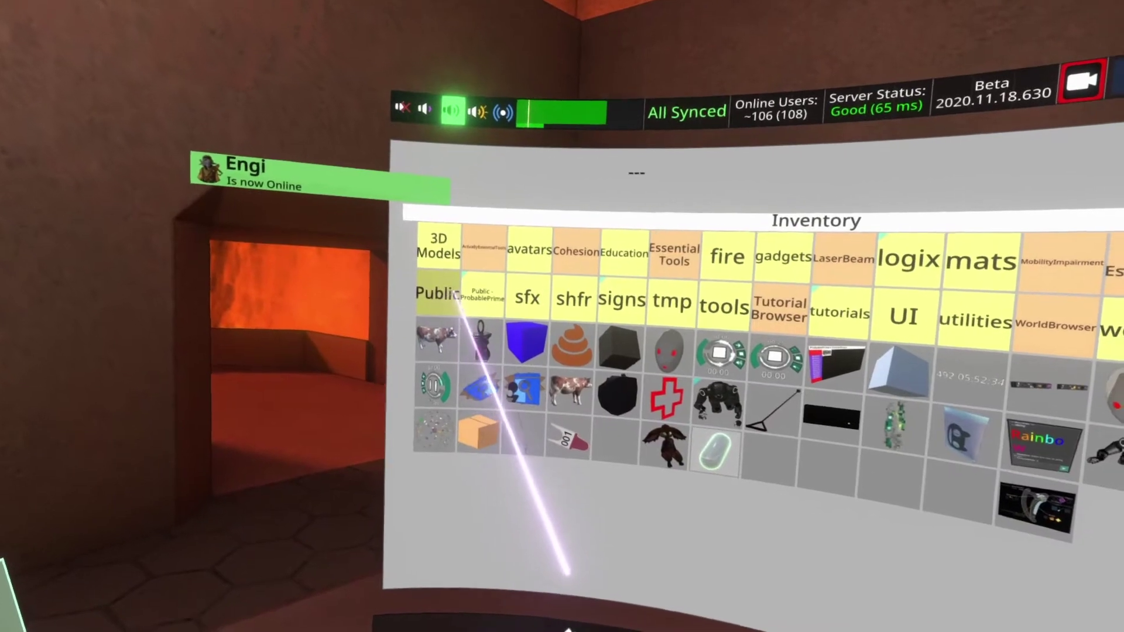
{"action": "left_click", "coordinate": [452, 293]}
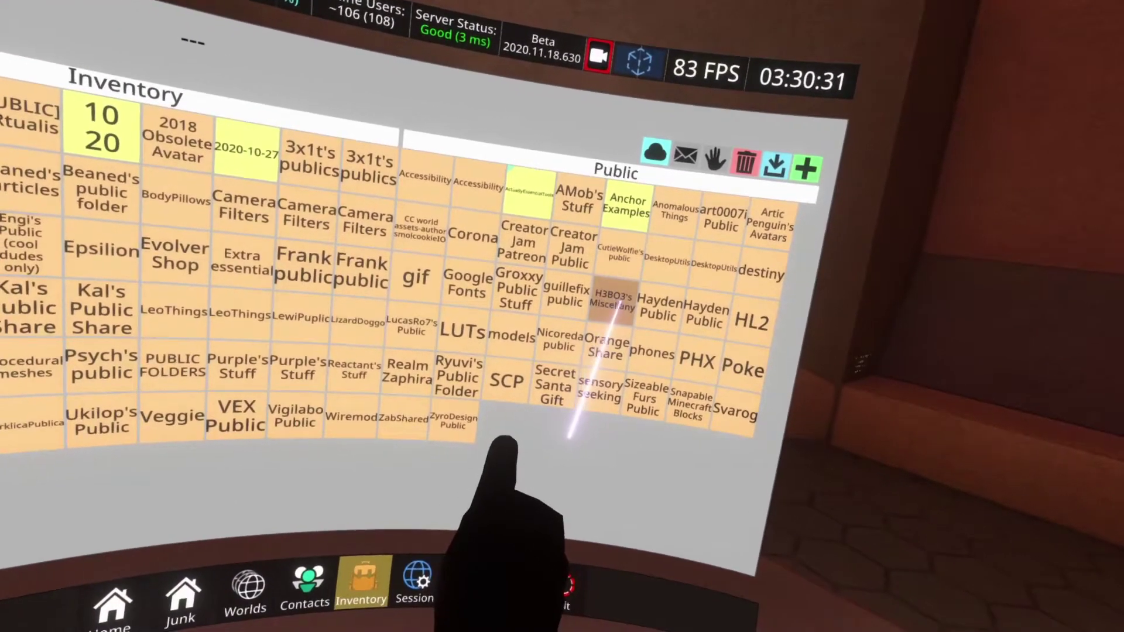
{"action": "left_click", "coordinate": [614, 301]}
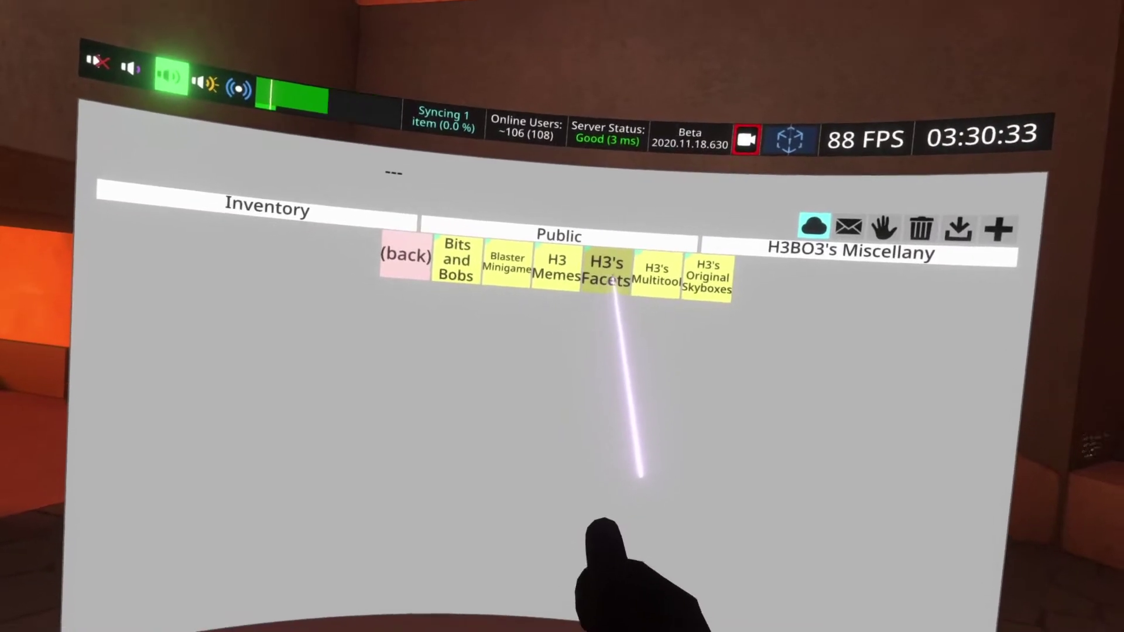
{"action": "left_click", "coordinate": [609, 279]}
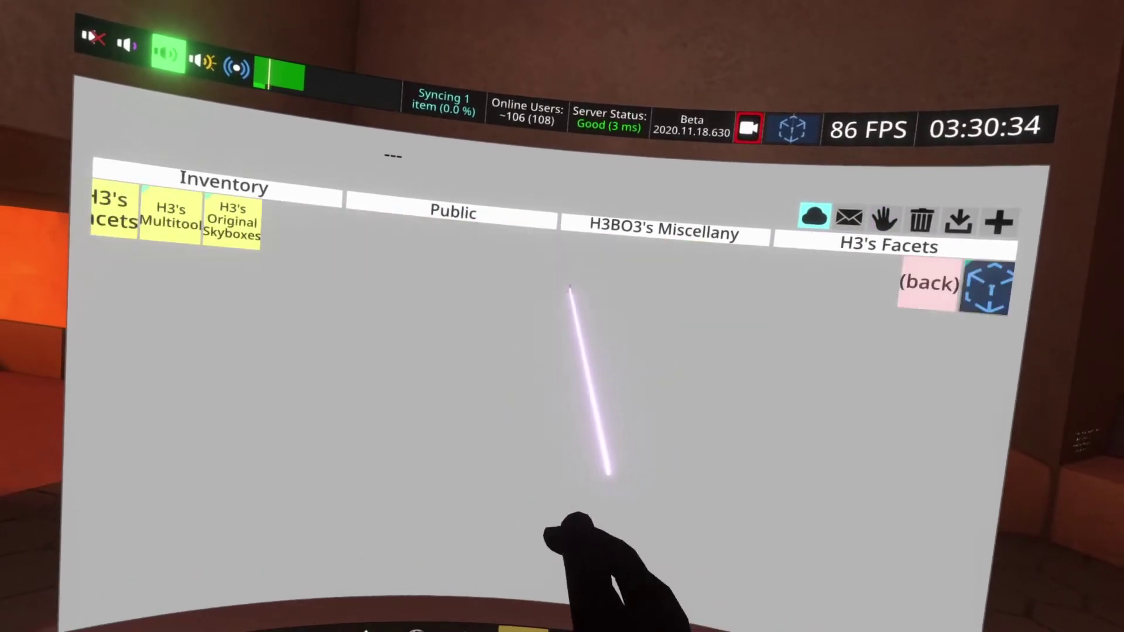
{"action": "left_click", "coordinate": [543, 280]}
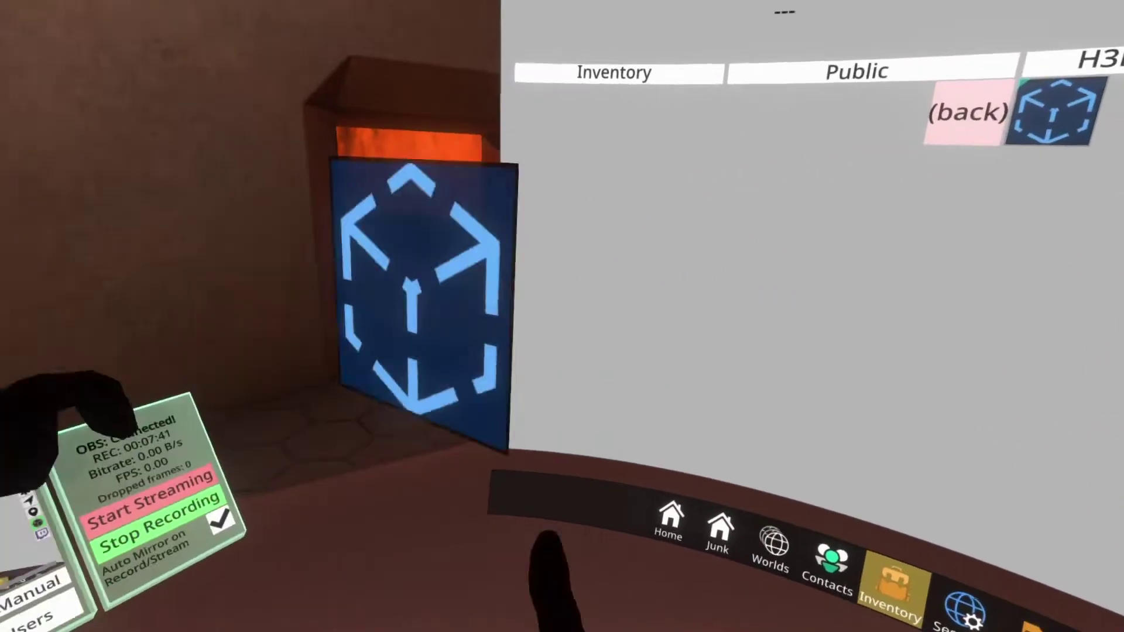
- Carry the cube facet from Home back to the Inventory, where a Create new directory prompt appears
{"action": "left_click", "coordinate": [668, 521]}
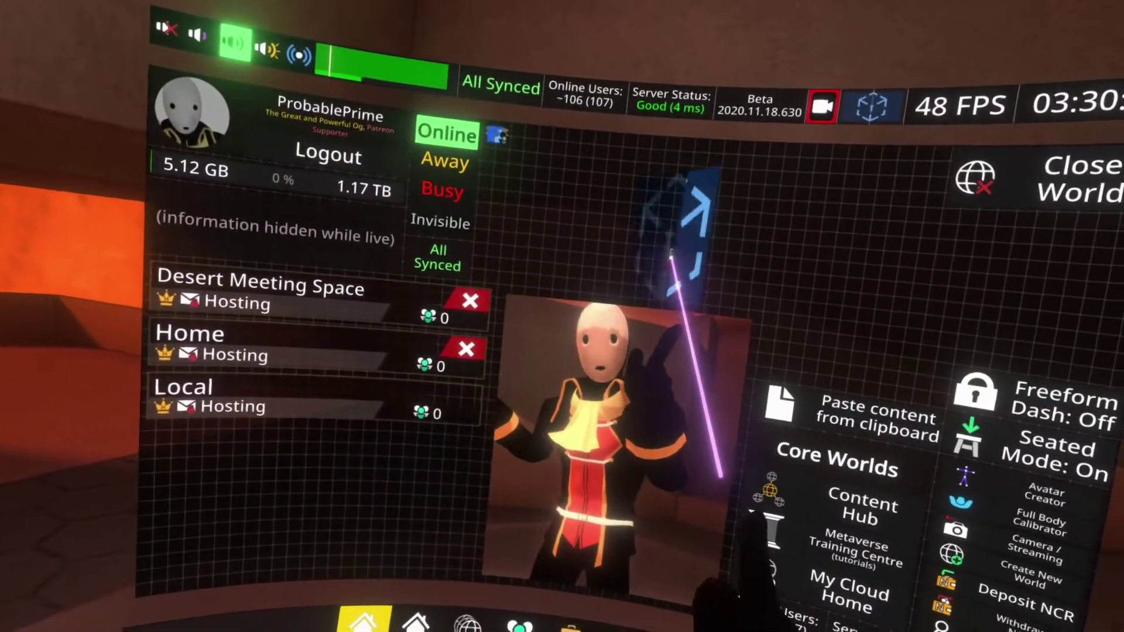
{"action": "left_click_drag", "start_coordinate": [671, 253], "coordinate": [878, 164]}
{"action": "left_click", "coordinate": [572, 530]}
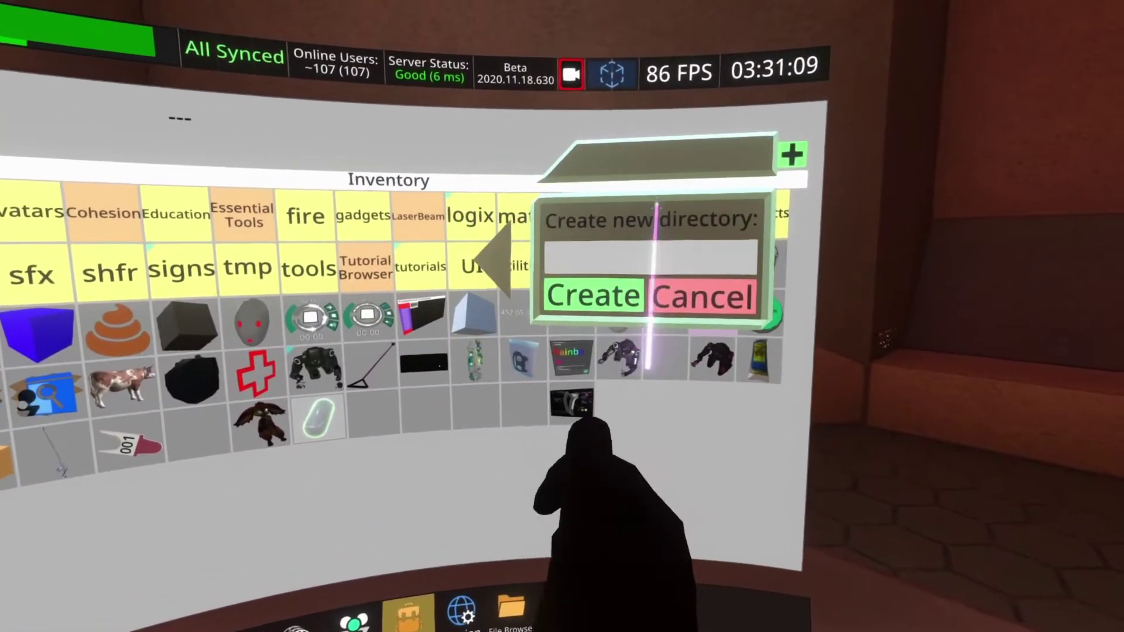
- Cancel the new-folder prompt, save the DashEditEnableFacet cube into Facets, and go Home
{"action": "left_click", "coordinate": [679, 296]}
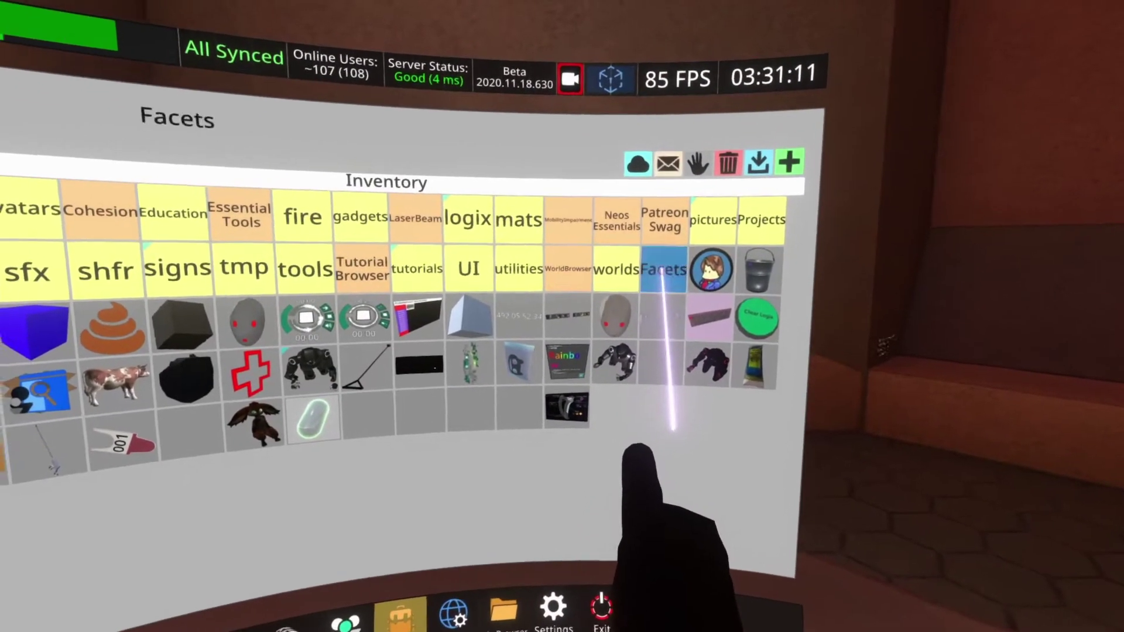
{"action": "left_click", "coordinate": [664, 270]}
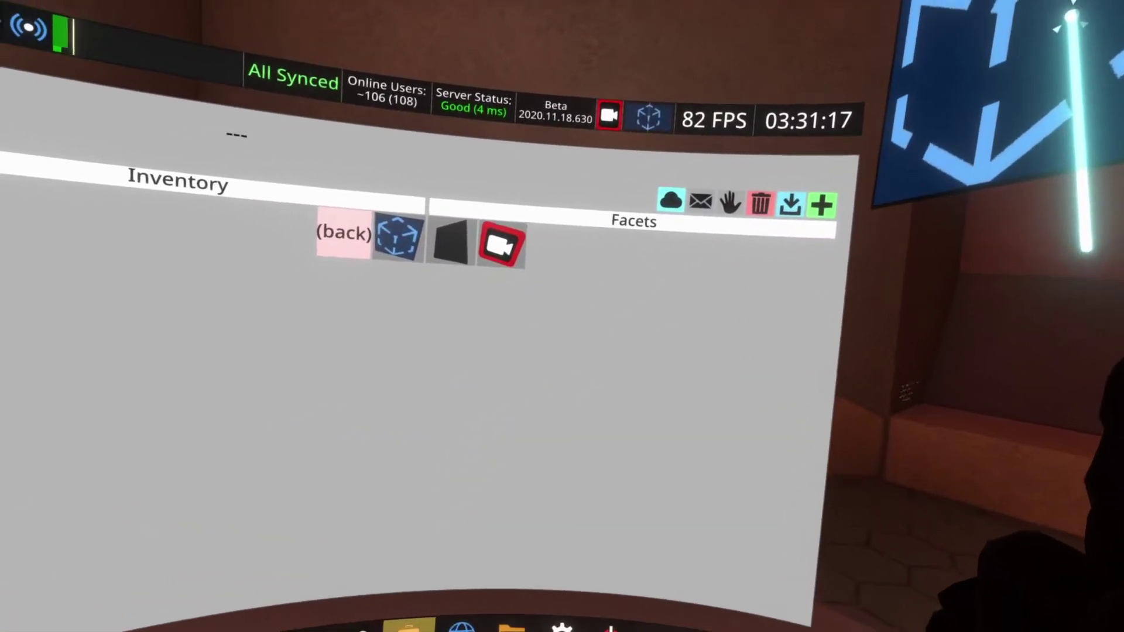
{"action": "left_click", "coordinate": [717, 234]}
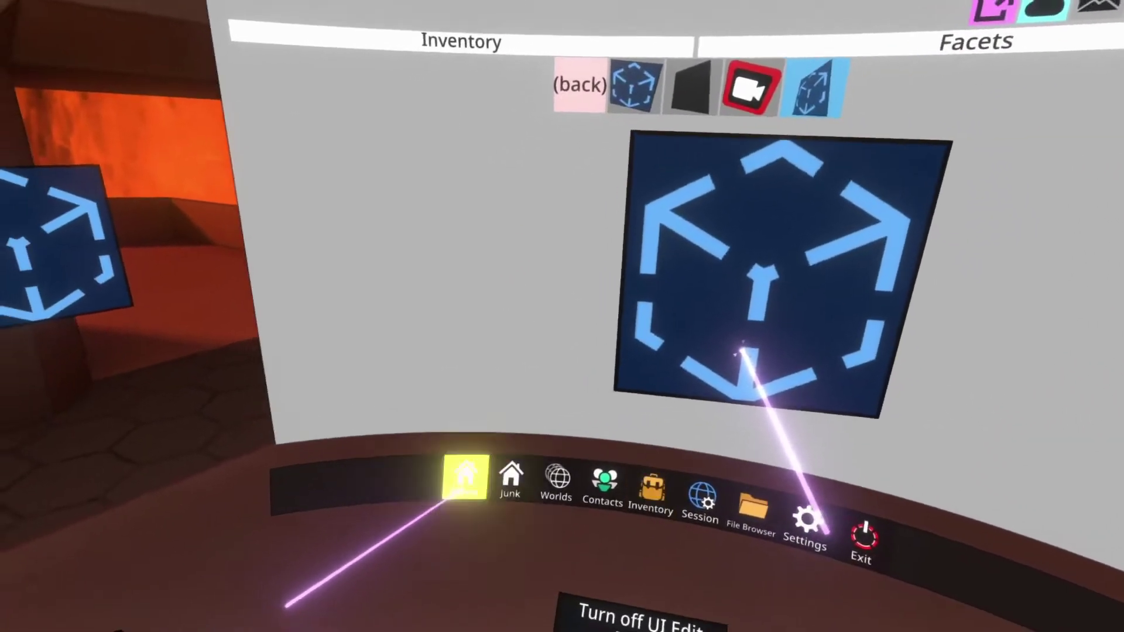
{"action": "left_click", "coordinate": [216, 626]}
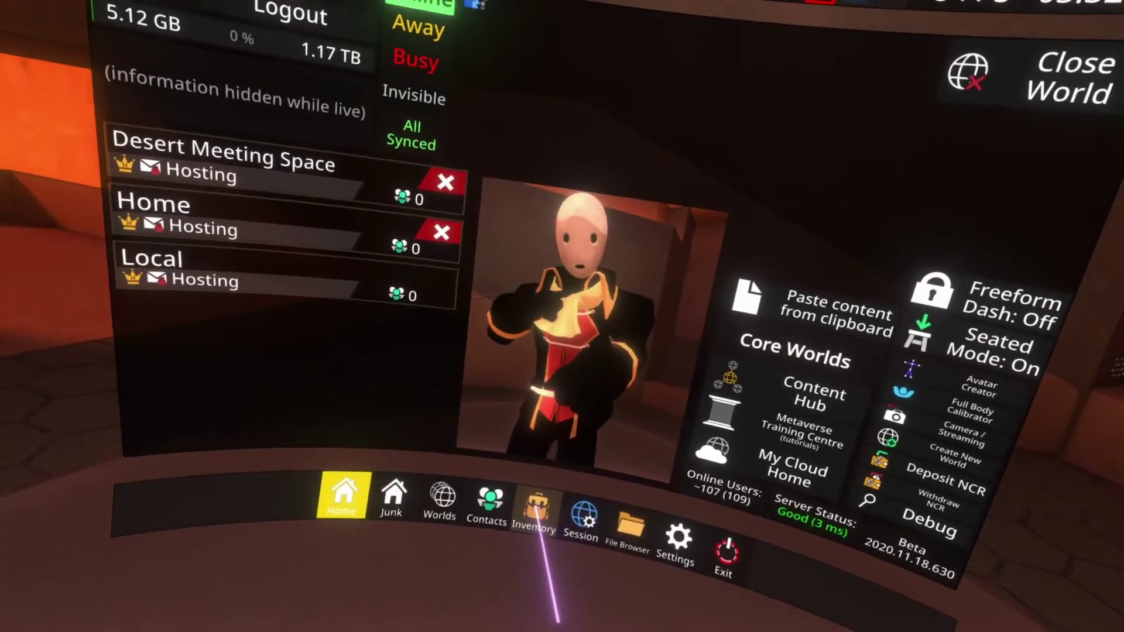
- Take the Adjustable Mirror from Neos Essentials > Facets and start placing it on the Junk screen
{"action": "left_click", "coordinate": [534, 509]}
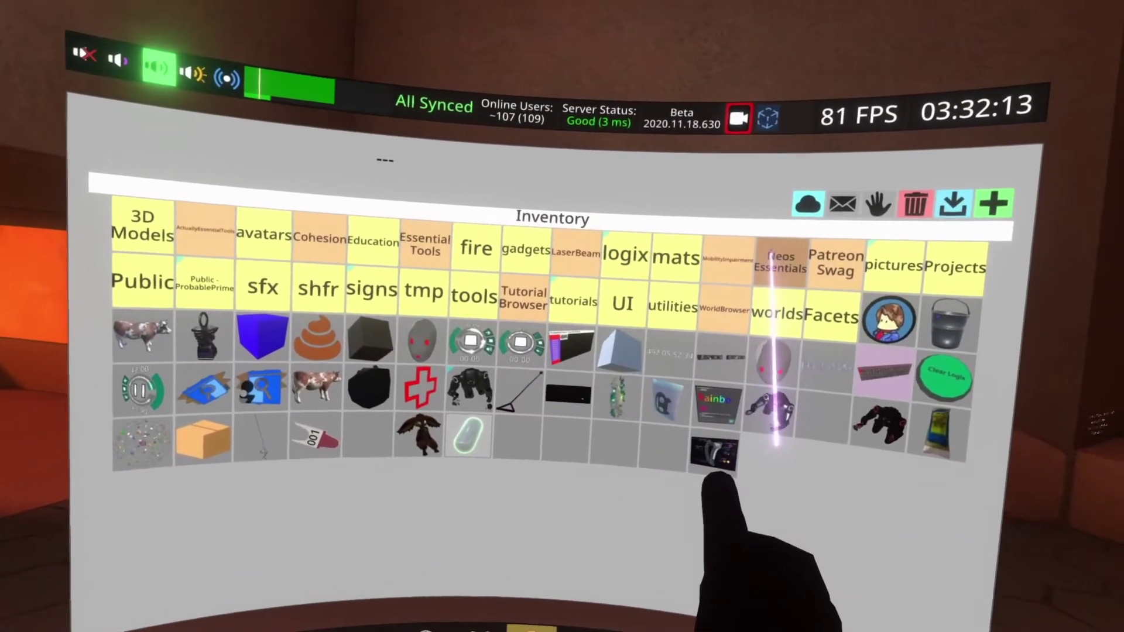
{"action": "left_click", "coordinate": [678, 250]}
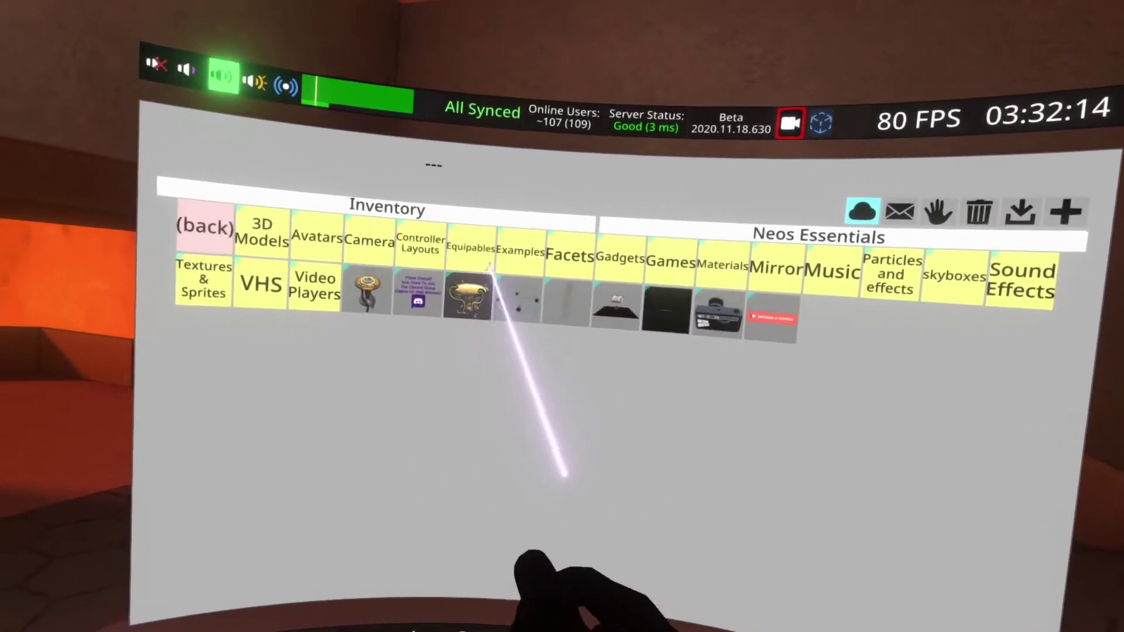
{"action": "left_click", "coordinate": [566, 254]}
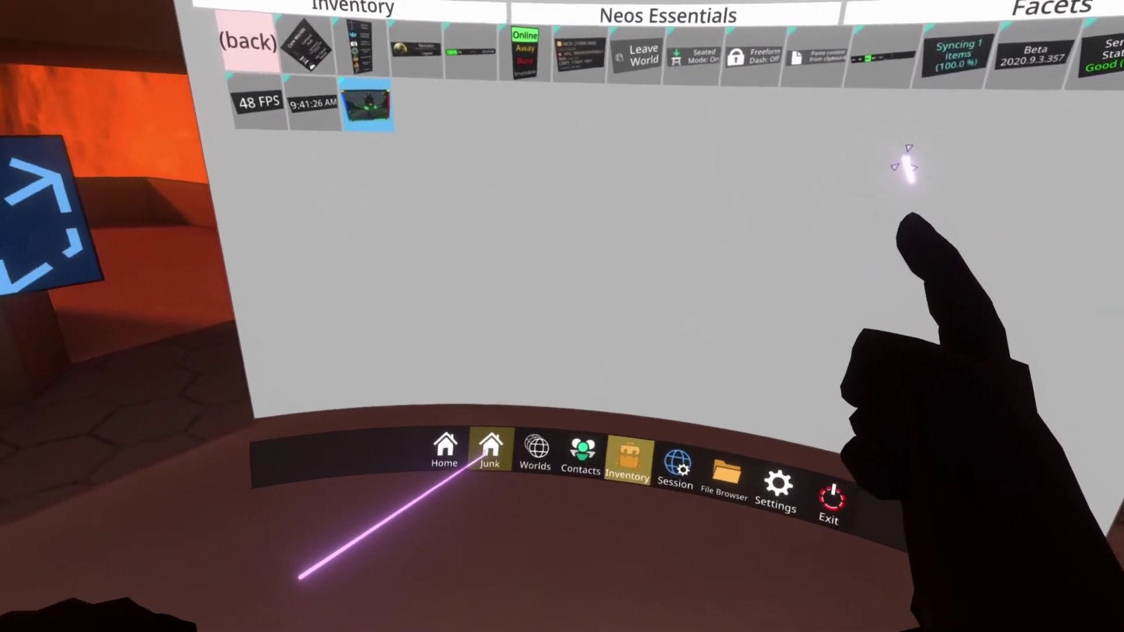
{"action": "left_click", "coordinate": [395, 459]}
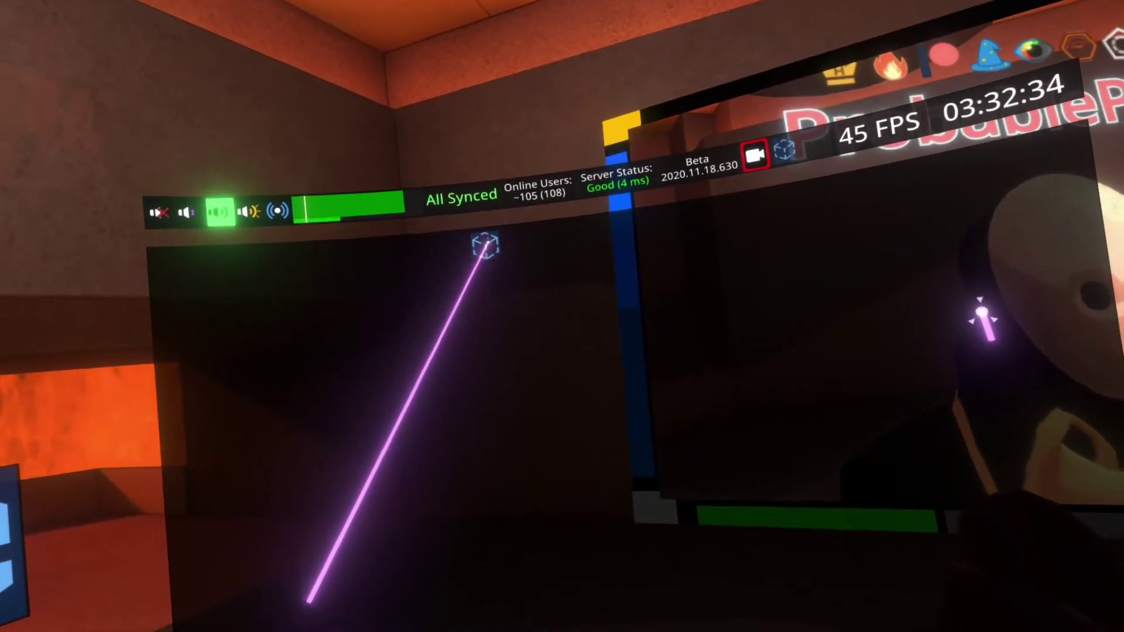
{"action": "left_click", "coordinate": [471, 235]}
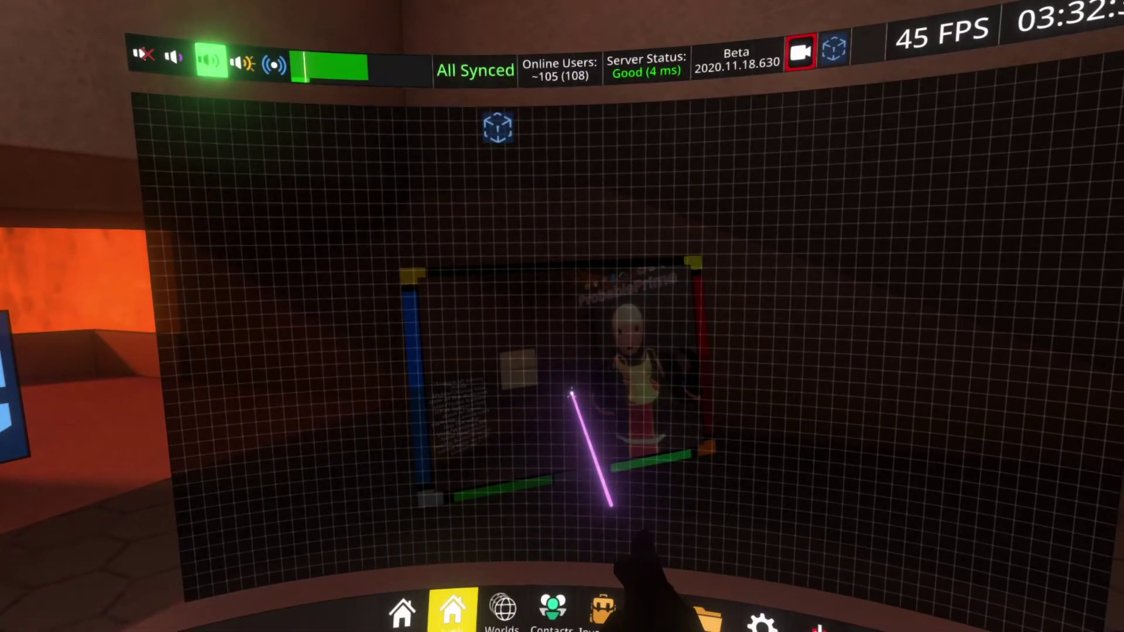
- Attach the Adjustable Mirror to the Junk screen grid, then switch to the Inventory
{"action": "left_click", "coordinate": [527, 357]}
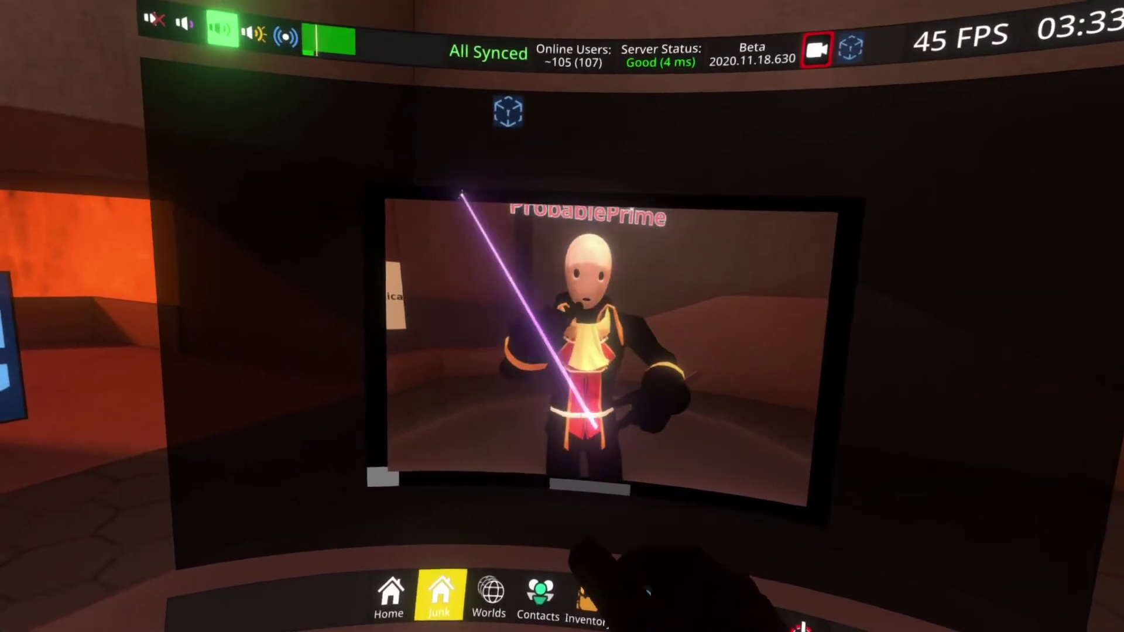
{"action": "left_click", "coordinate": [587, 603]}
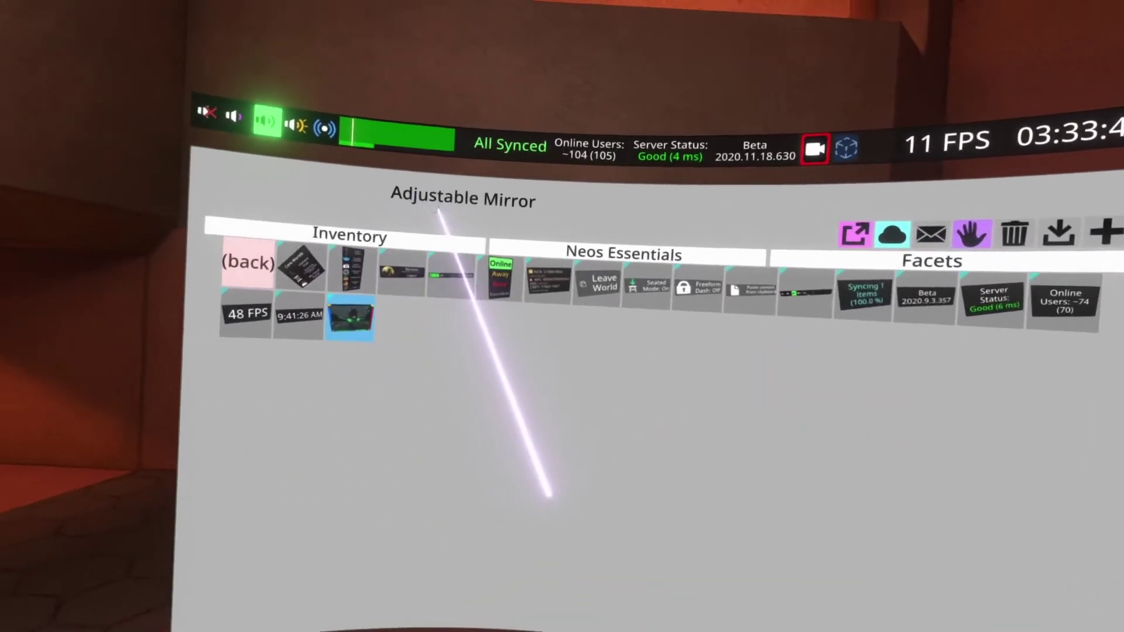
- Browse Inventory > Public > Engi's Public (cool dudes only) to reach its Facets folder
{"action": "left_click", "coordinate": [411, 232]}
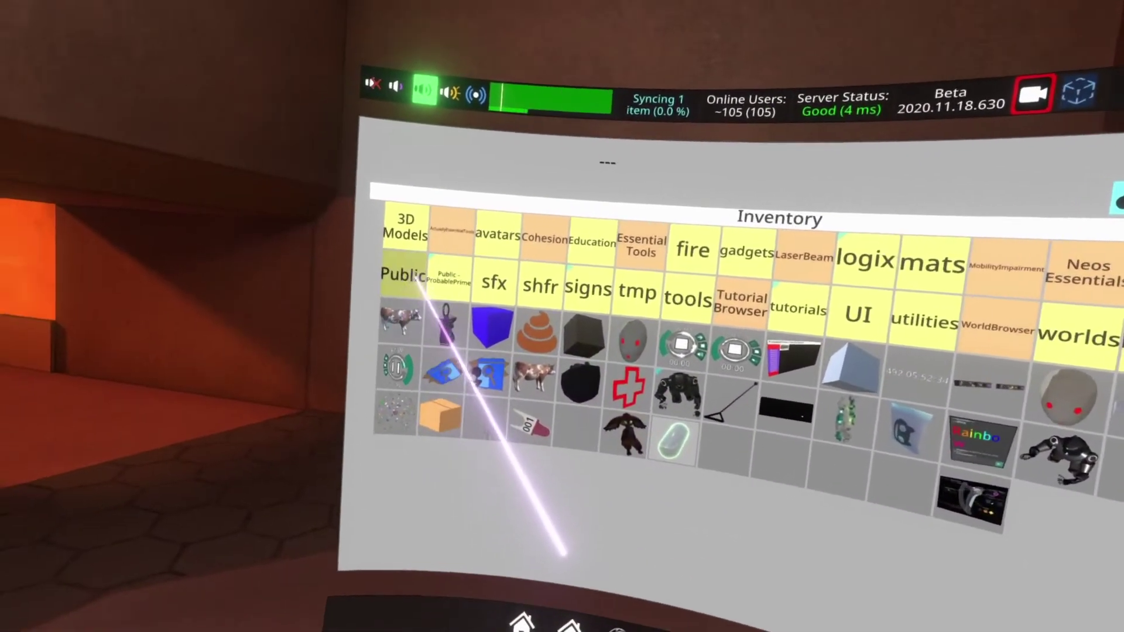
{"action": "left_click", "coordinate": [168, 285]}
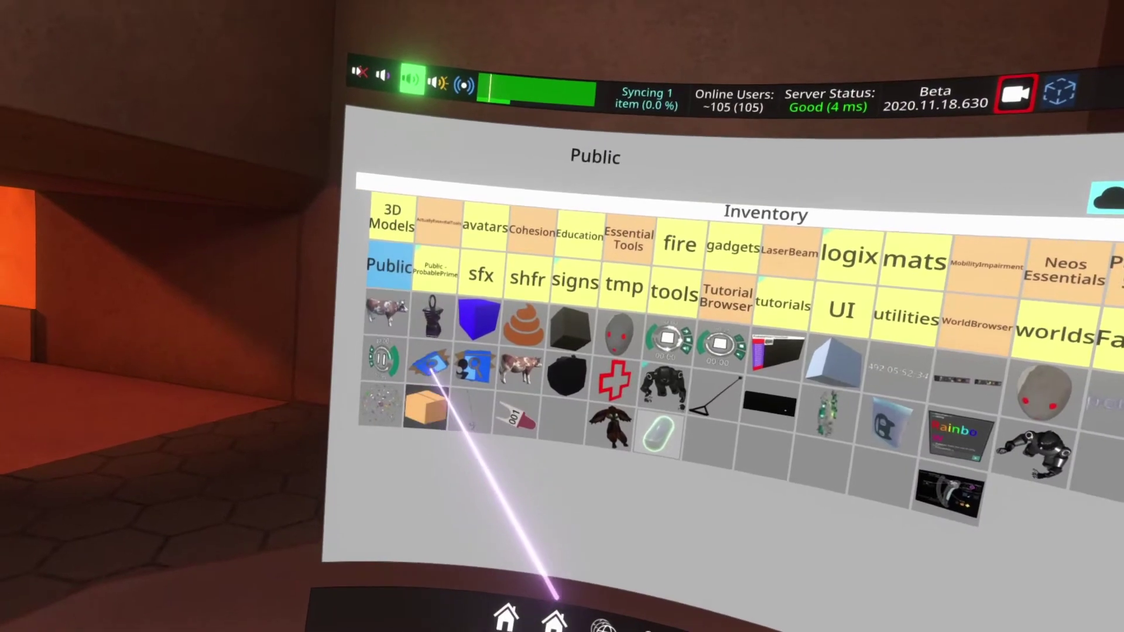
{"action": "left_click", "coordinate": [379, 268]}
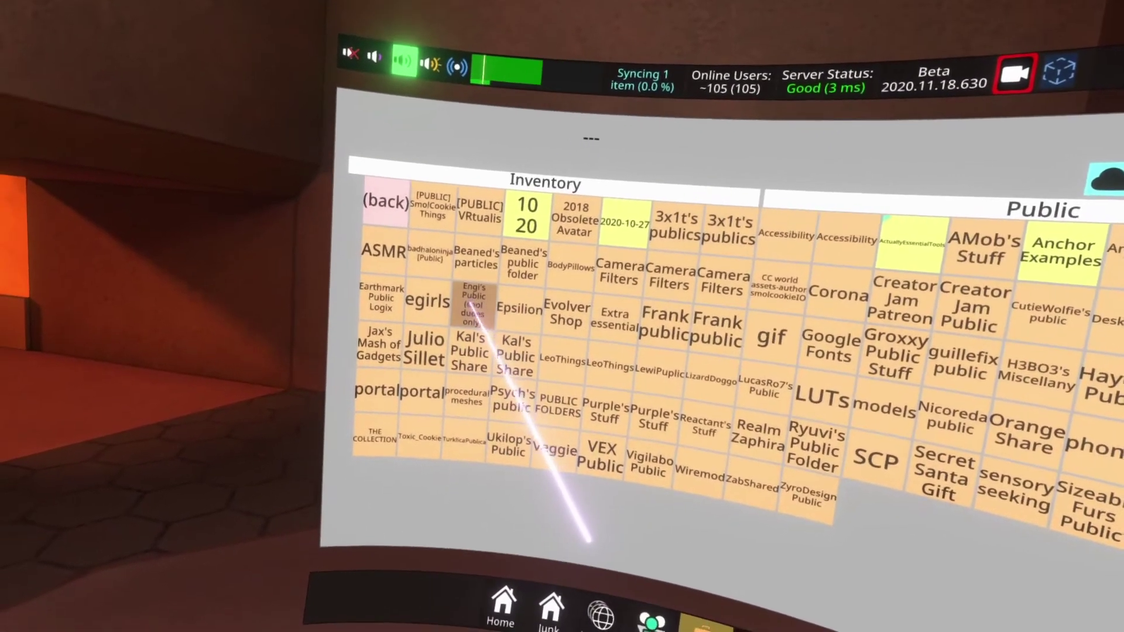
{"action": "left_click", "coordinate": [462, 307]}
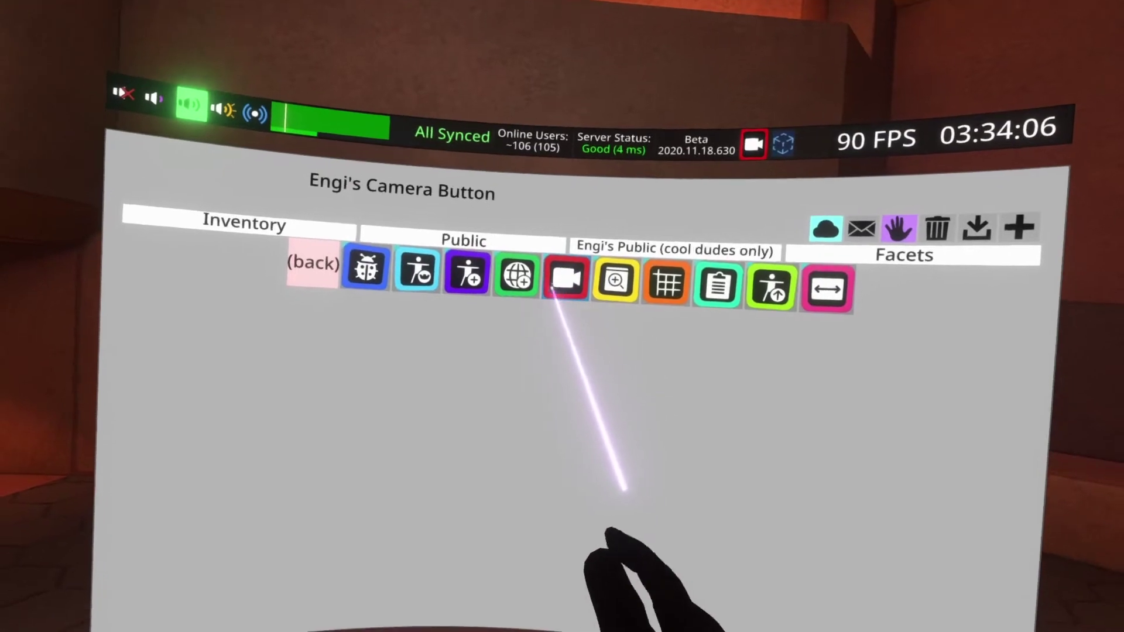
- Save a copy of Engi's Camera Button into the personal Facets folder and drop it on the top bar
{"action": "left_click", "coordinate": [577, 260]}
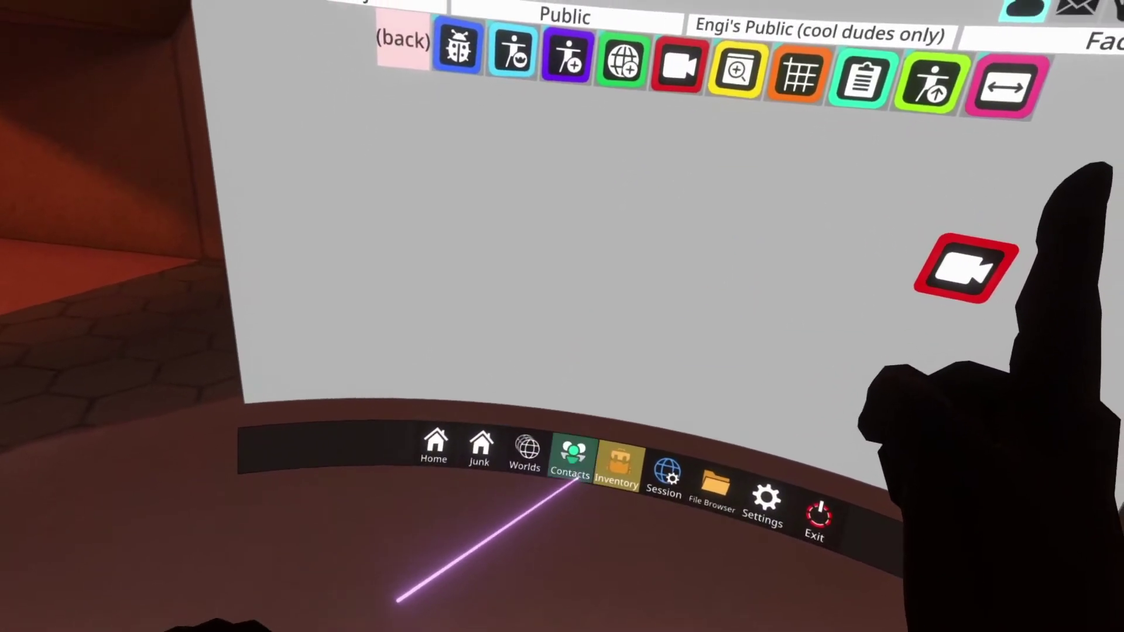
{"action": "left_click", "coordinate": [434, 446]}
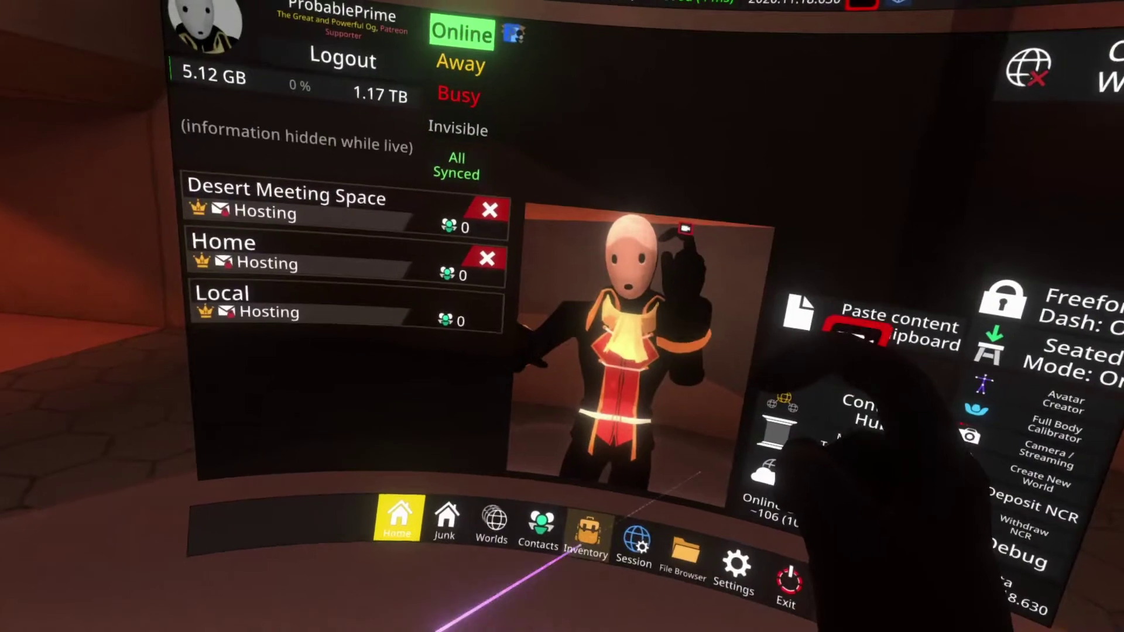
{"action": "left_click", "coordinate": [585, 536]}
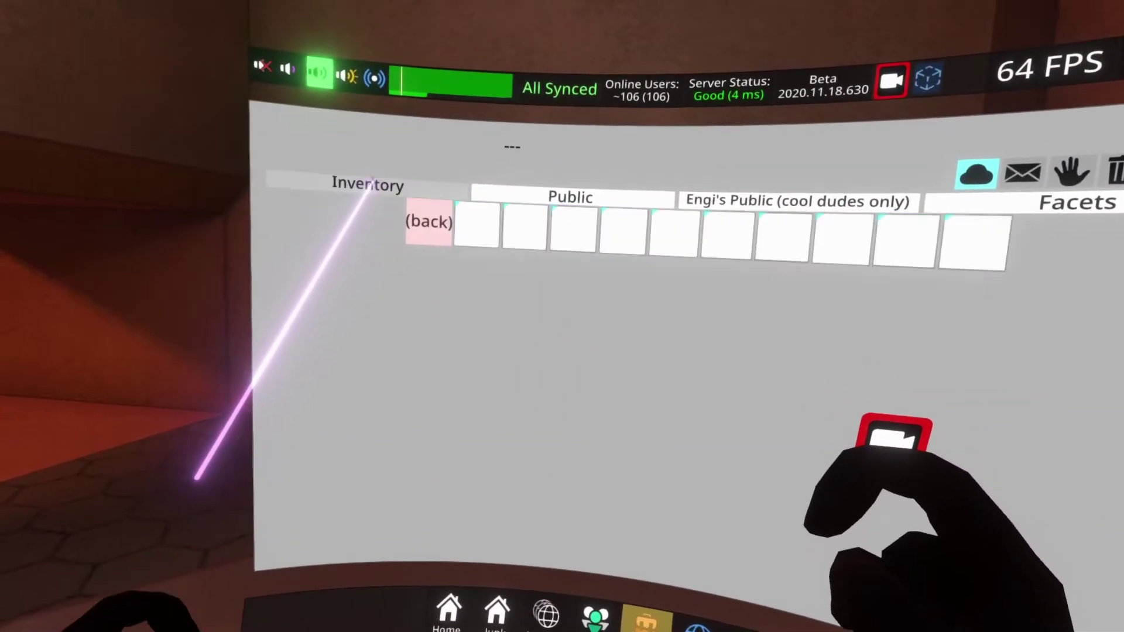
{"action": "left_click", "coordinate": [369, 185]}
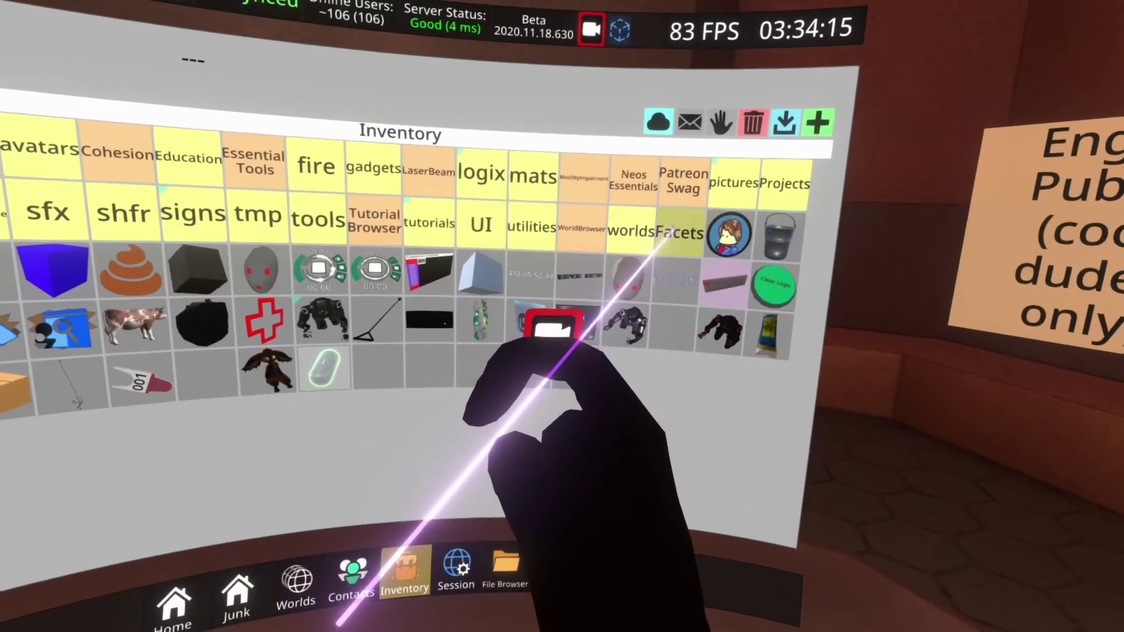
{"action": "left_click", "coordinate": [659, 234]}
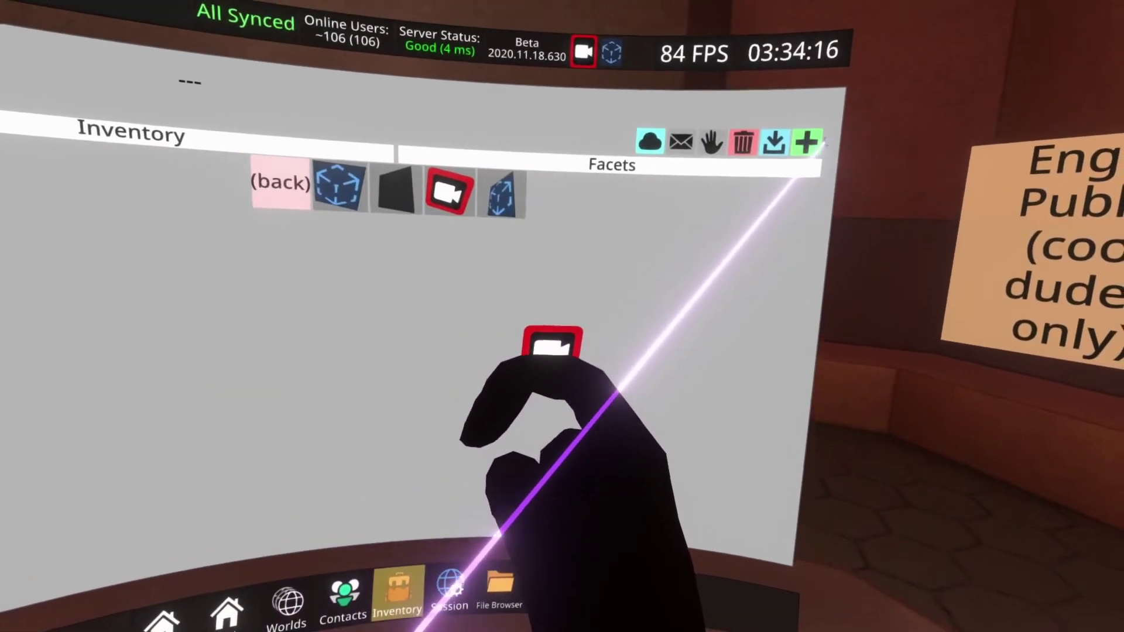
{"action": "left_click_drag", "start_coordinate": [524, 398], "coordinate": [688, 489]}
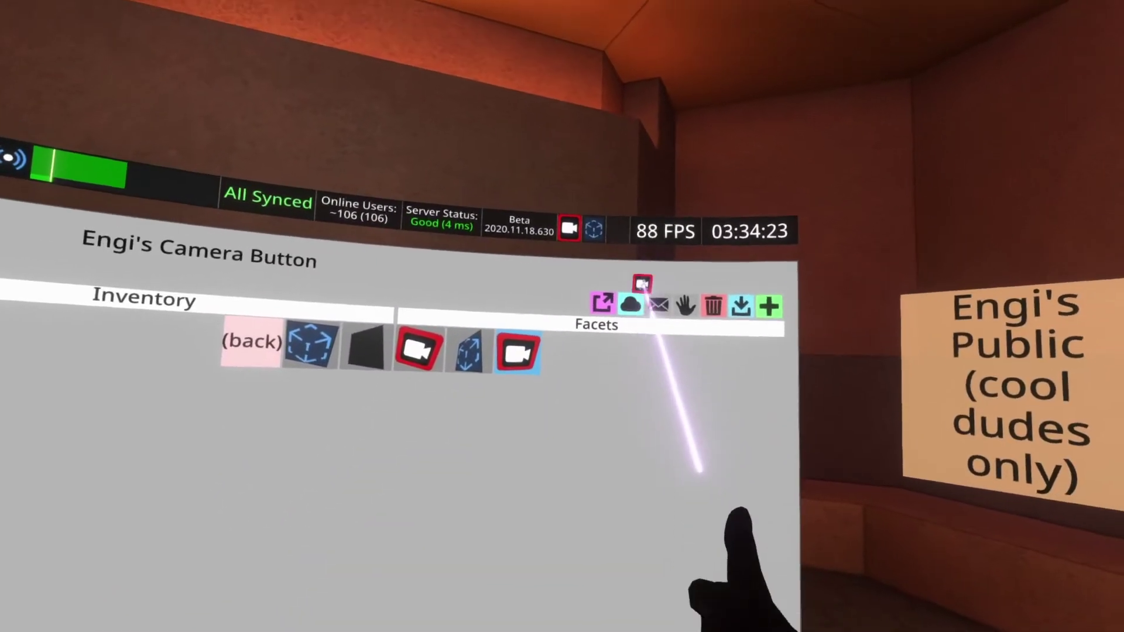
{"action": "left_click_drag", "start_coordinate": [643, 284], "coordinate": [628, 227]}
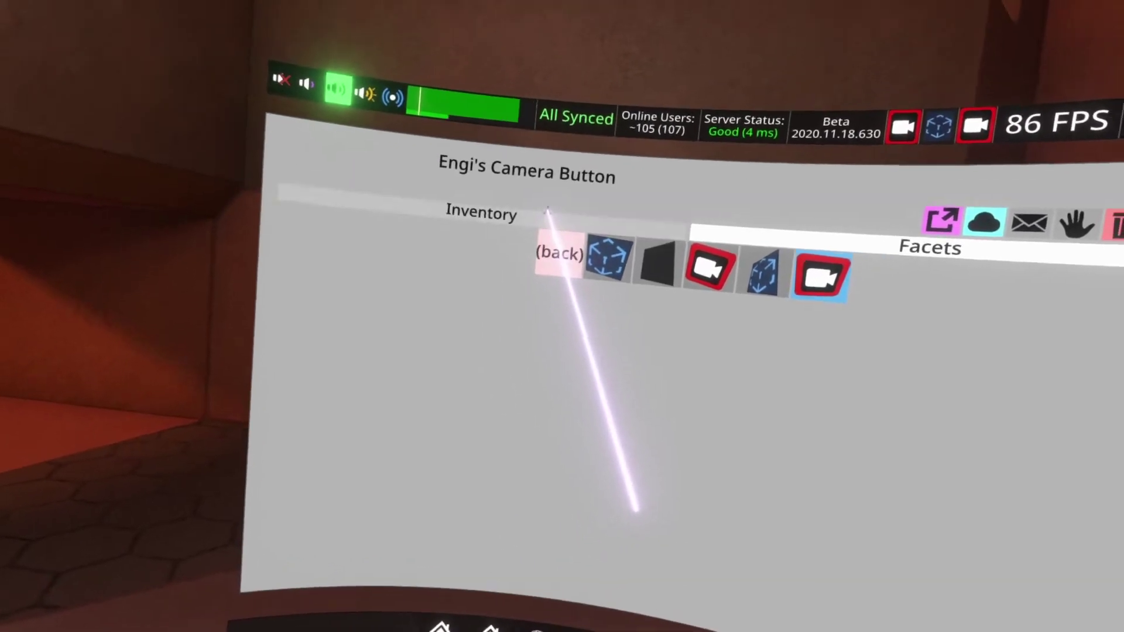
- Navigate from the inventory root to Public > 'cool dudes only' > Facets
{"action": "left_click", "coordinate": [482, 173]}
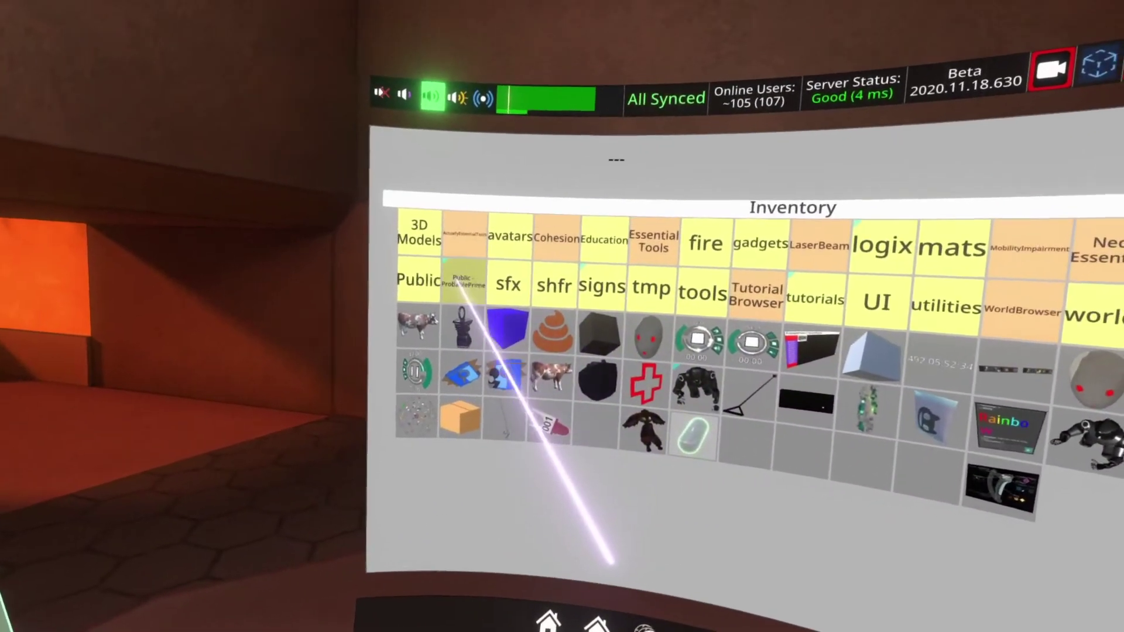
{"action": "left_click", "coordinate": [316, 265]}
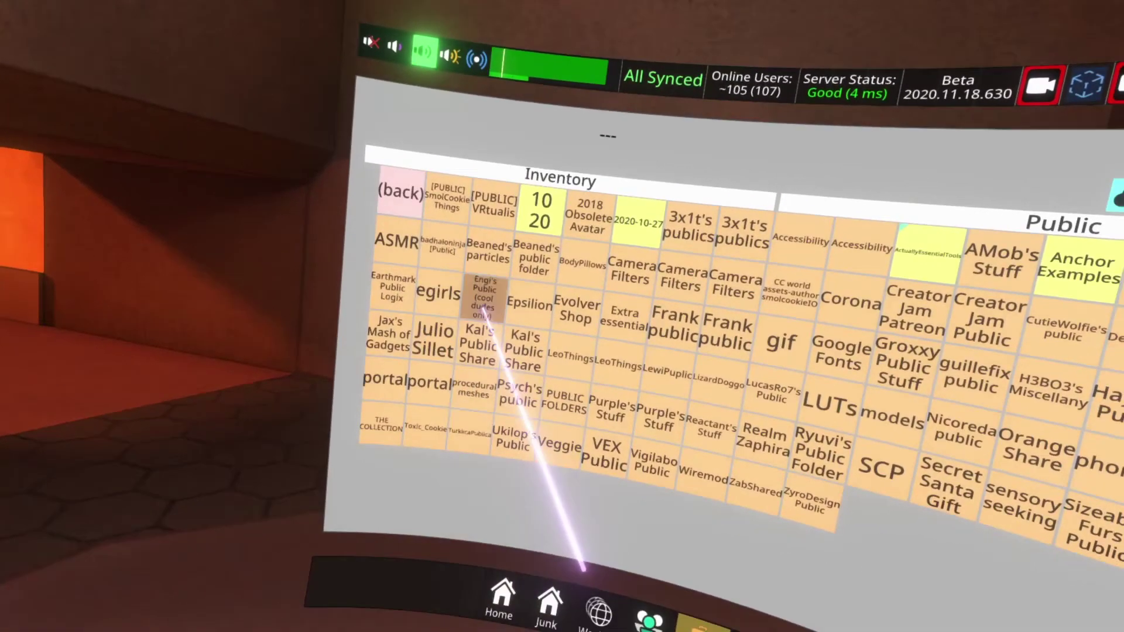
{"action": "left_click", "coordinate": [495, 326]}
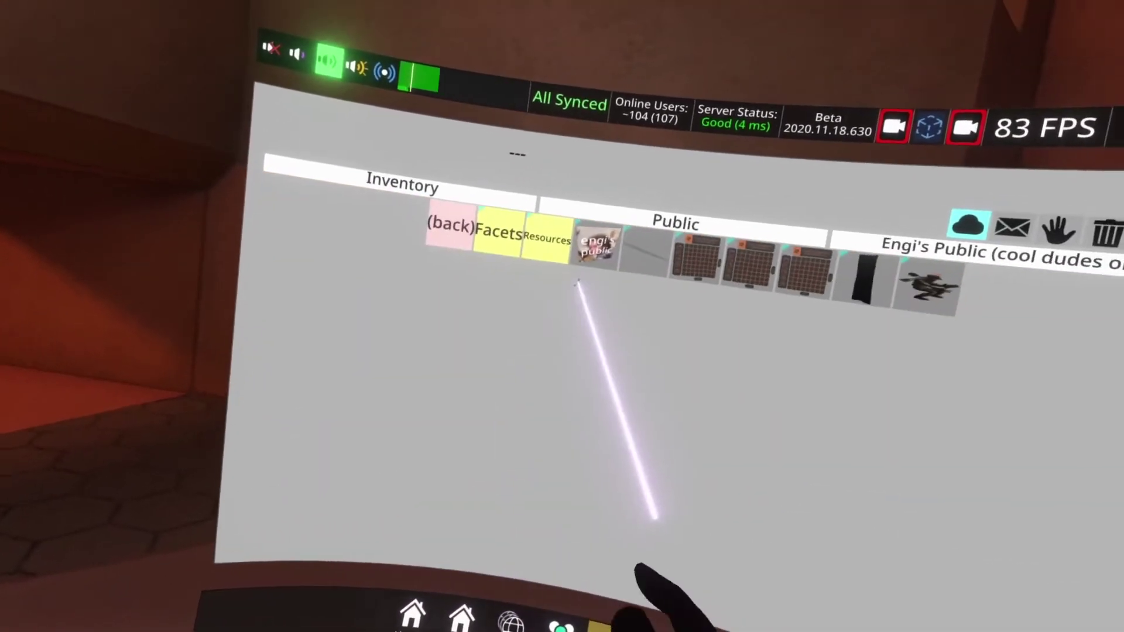
{"action": "left_click", "coordinate": [502, 240]}
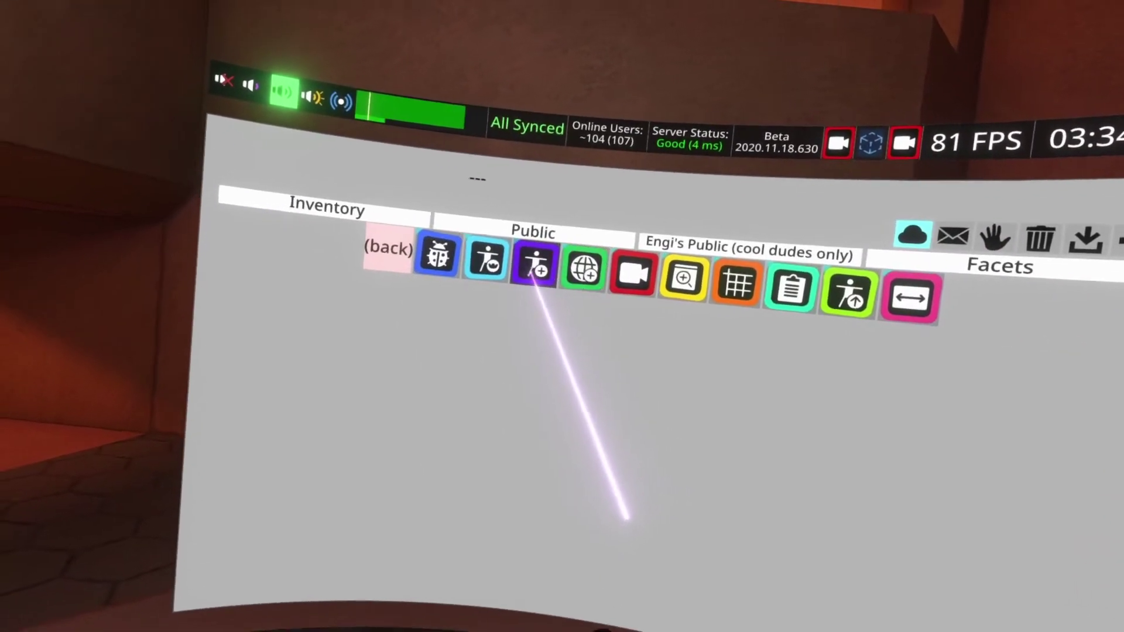
- Inspect the avatar creation, calibration, debug and userspace inspector button facets
{"action": "left_click", "coordinate": [533, 272]}
{"action": "left_click", "coordinate": [523, 291]}
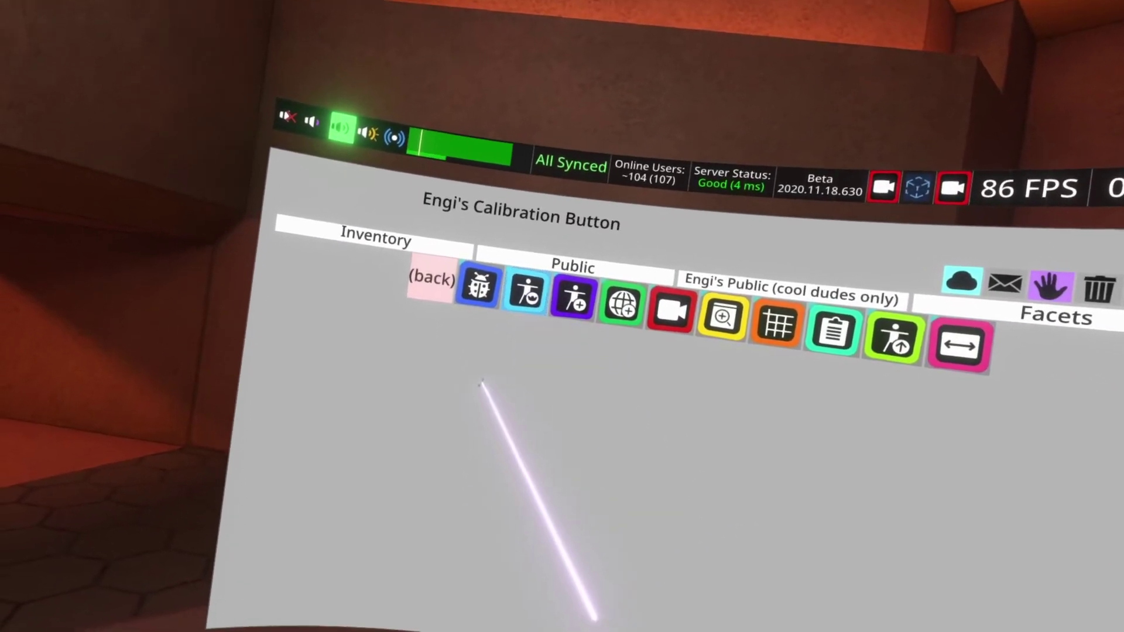
{"action": "left_click", "coordinate": [474, 285]}
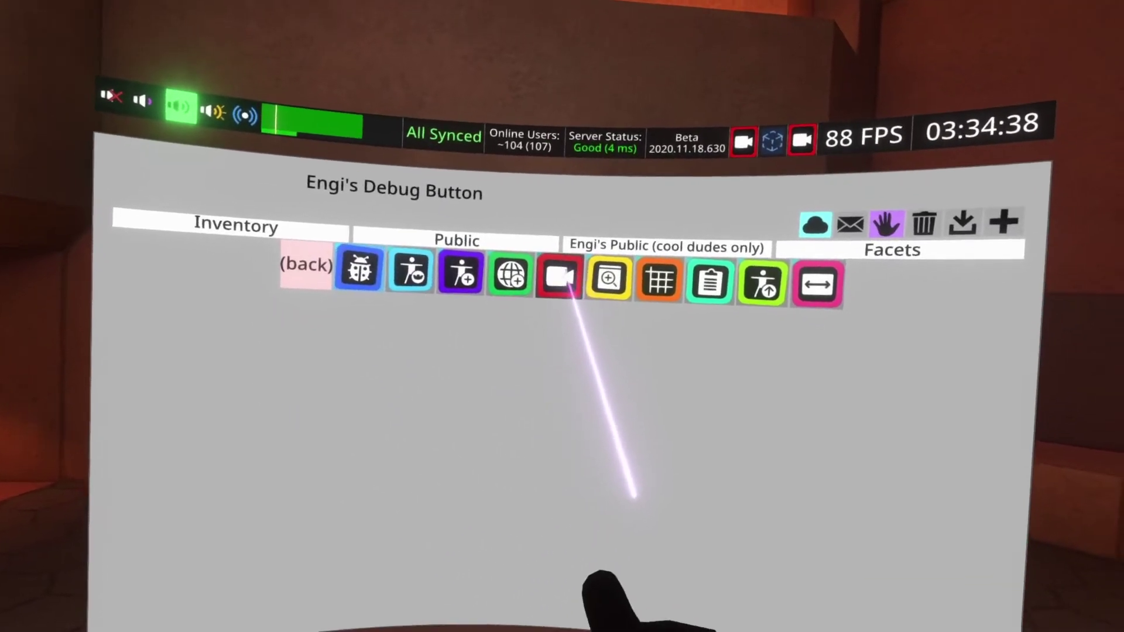
{"action": "left_click", "coordinate": [603, 281]}
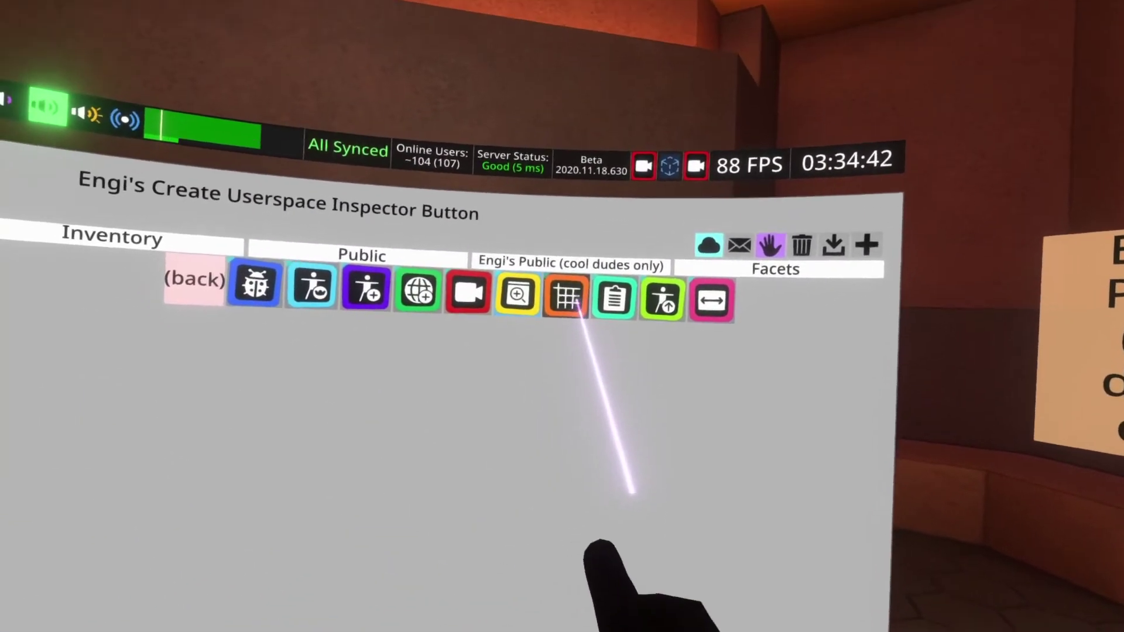
- Inspect the UI edit mode, paste-from-clipboard and seated mode facets, then open another creator's public folder
{"action": "left_click", "coordinate": [545, 204]}
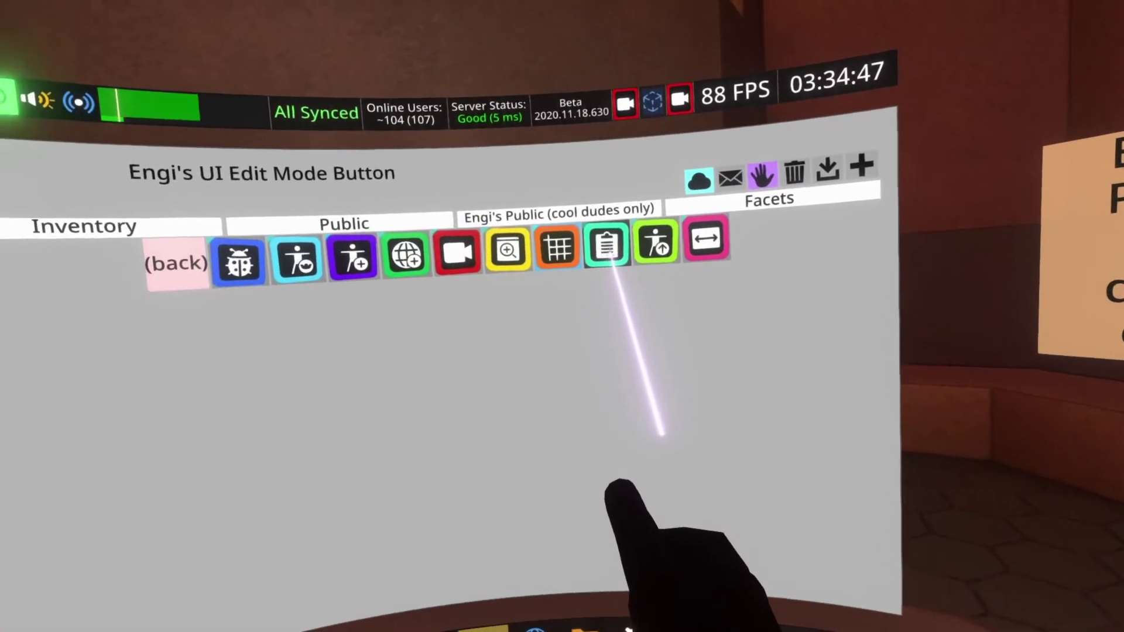
{"action": "left_click", "coordinate": [608, 249]}
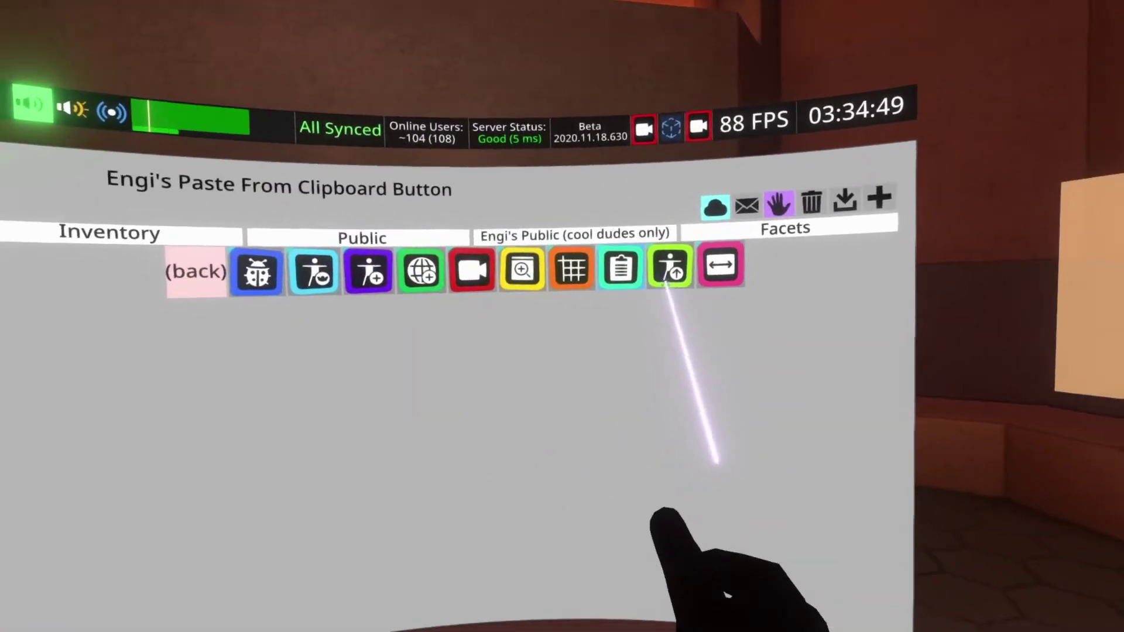
{"action": "left_click", "coordinate": [655, 243]}
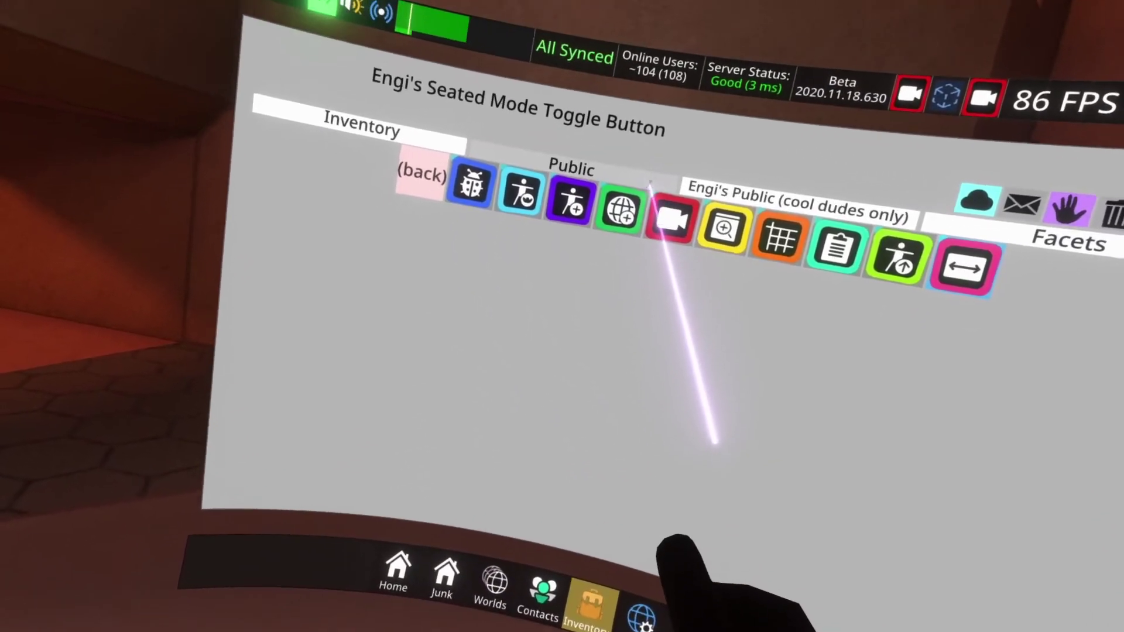
{"action": "left_click", "coordinate": [410, 126]}
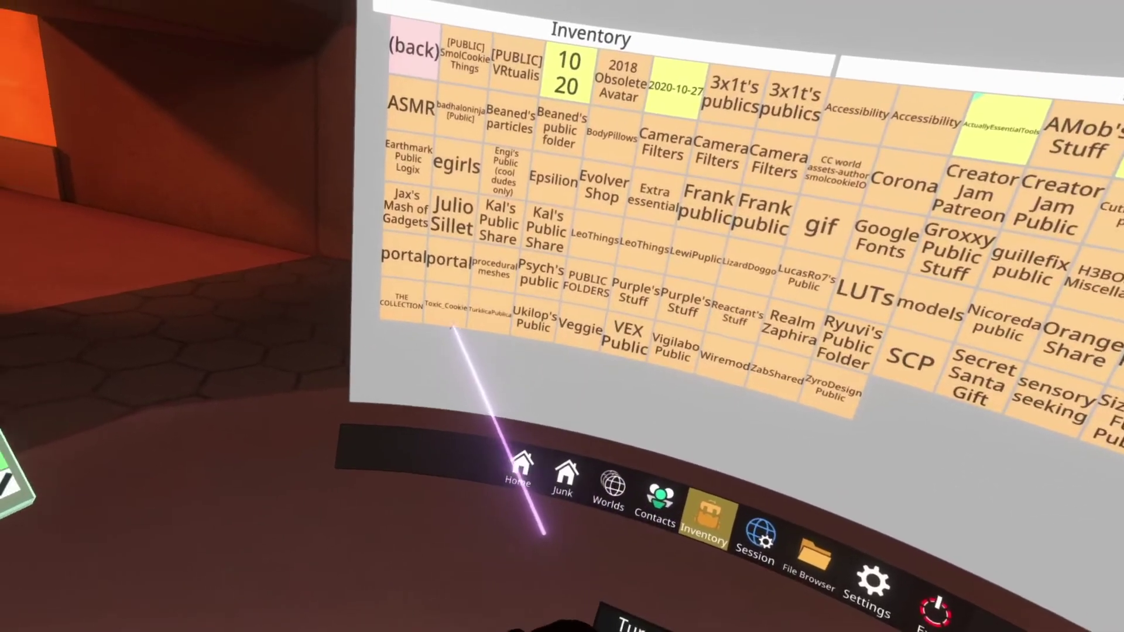
{"action": "left_click", "coordinate": [489, 311]}
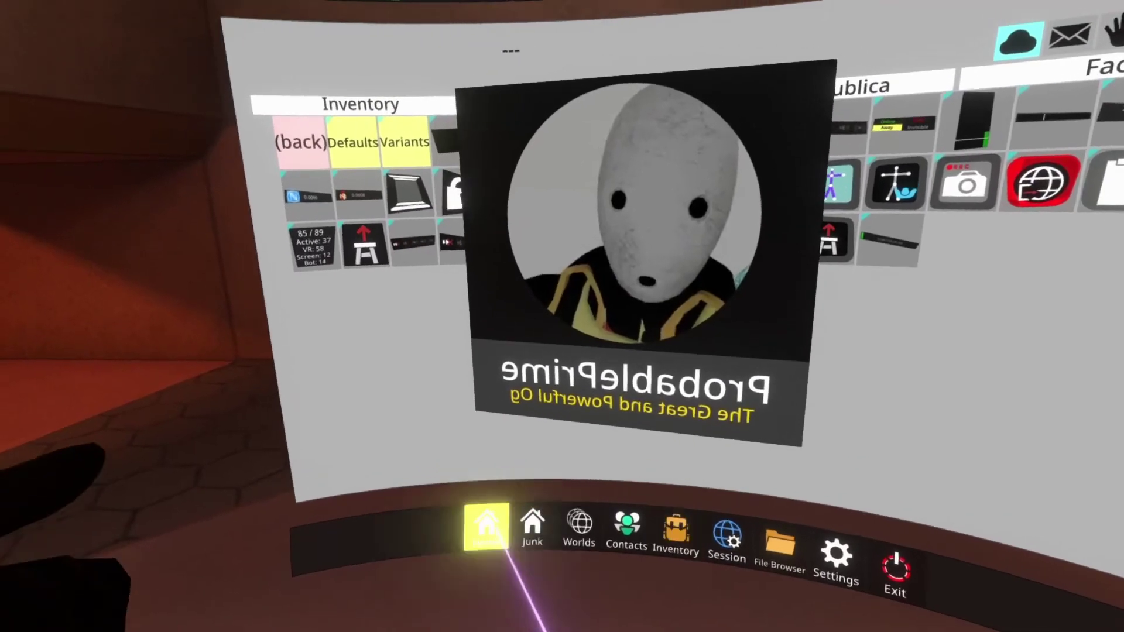
{"action": "left_click", "coordinate": [484, 530]}
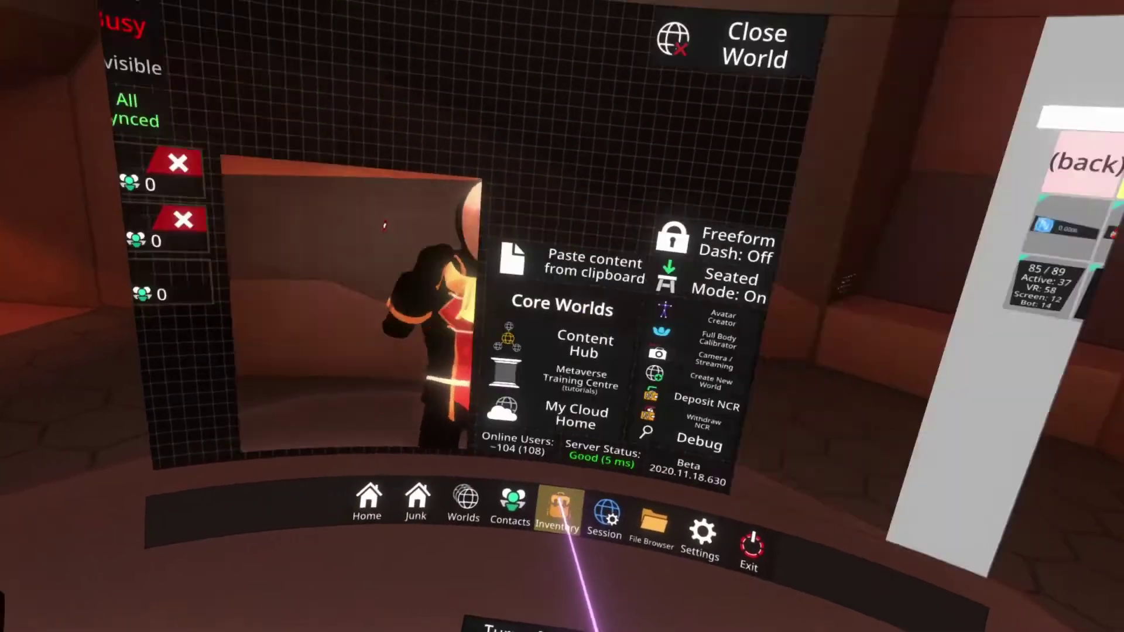
{"action": "left_click", "coordinate": [559, 507]}
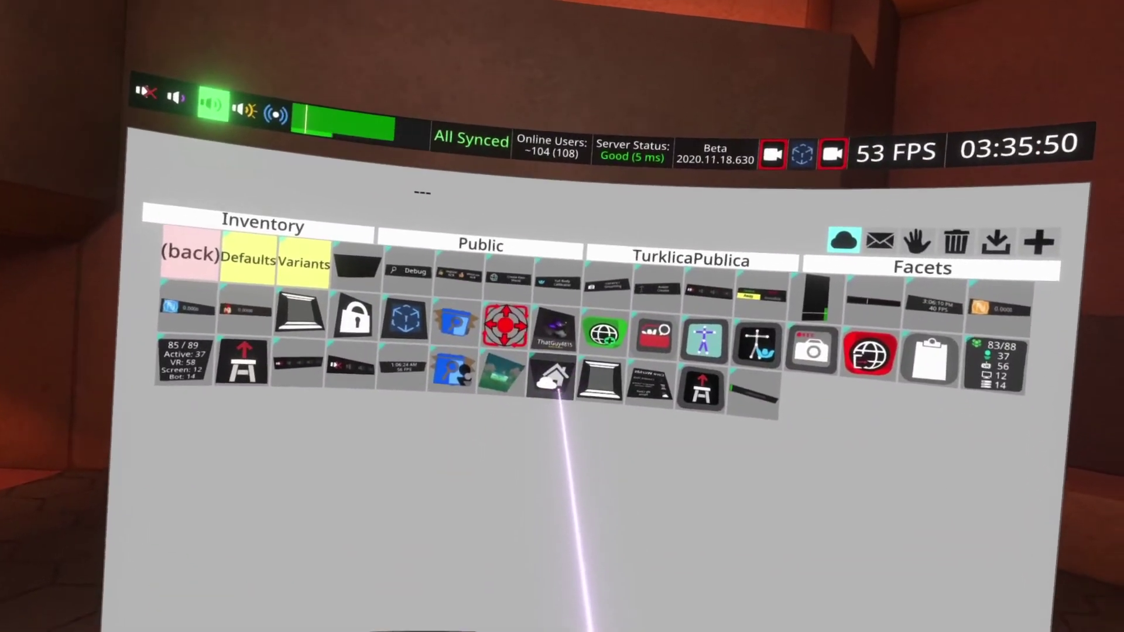